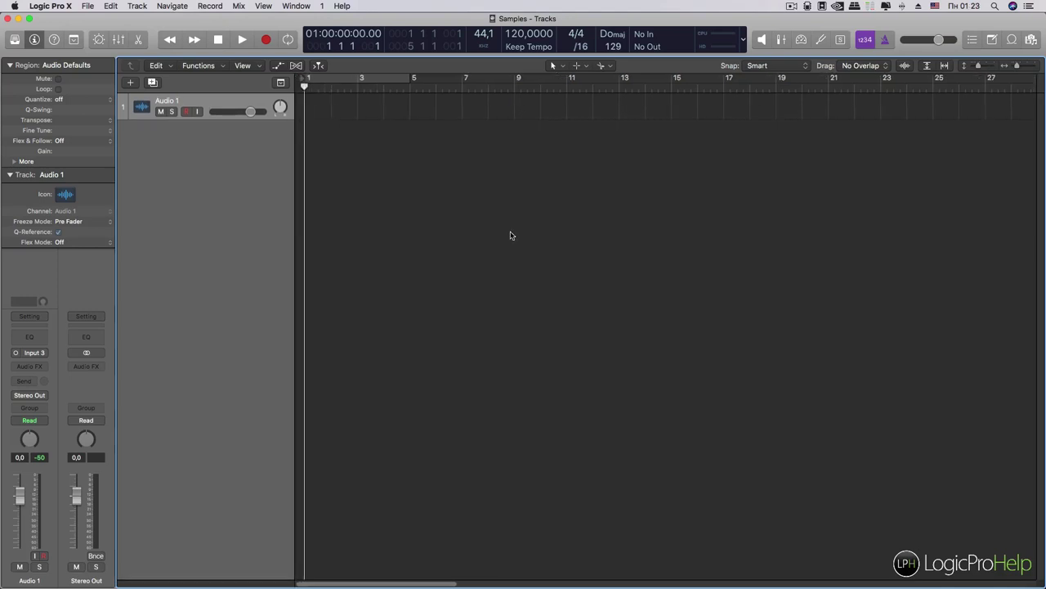
Increase the height of the Audio 1 track in the arrangement.
drag(205, 119, 206, 148)
scroll(464, 246, right, 15)
scroll(465, 247, left, 15)
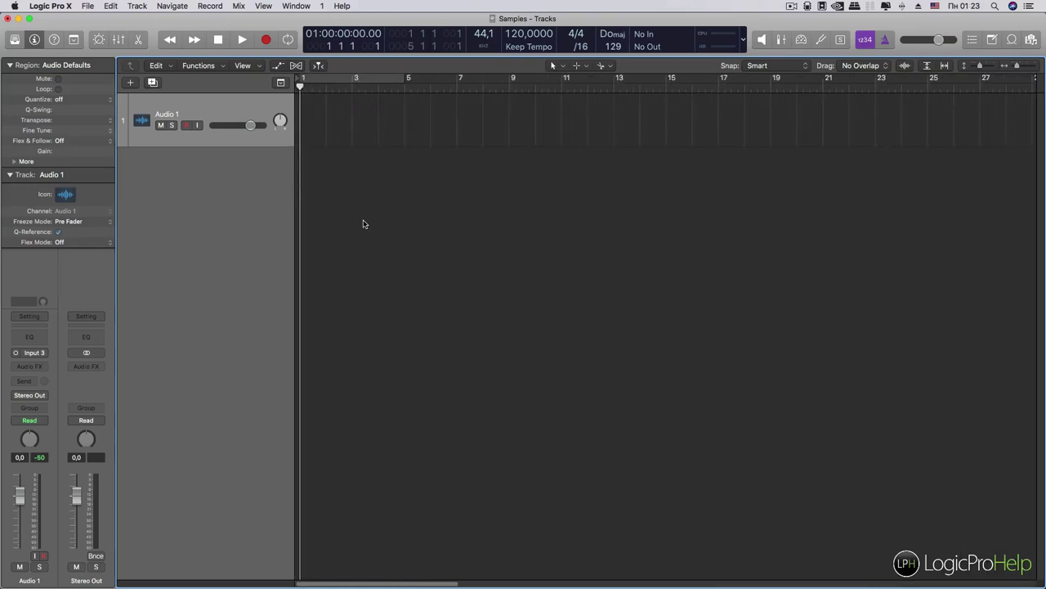
click(171, 21)
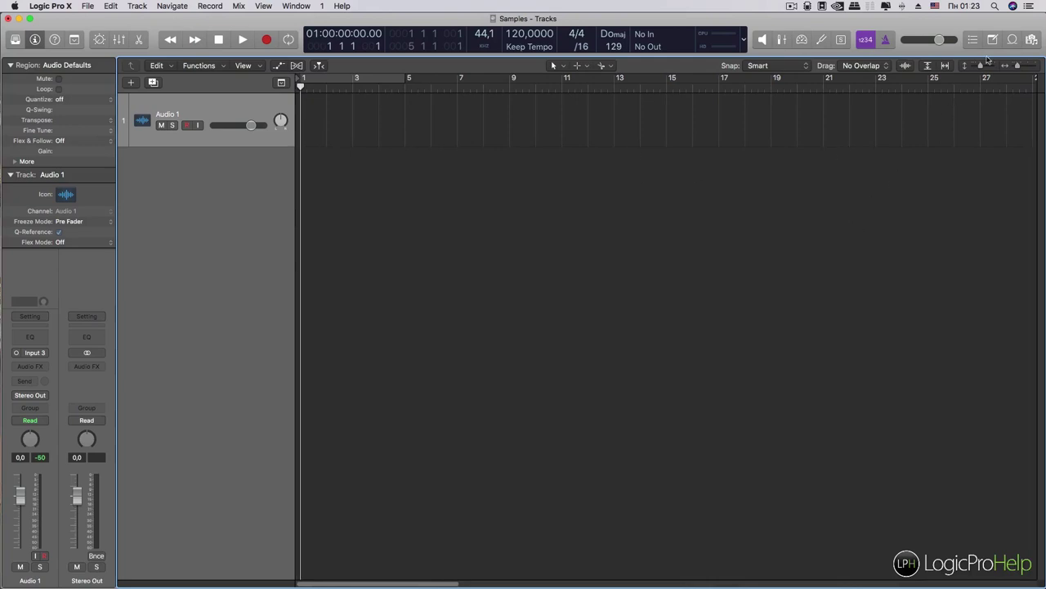
Show the Apple Loops by instrument, filter them to Elec Guitar, and clear the filter again.
click(1012, 40)
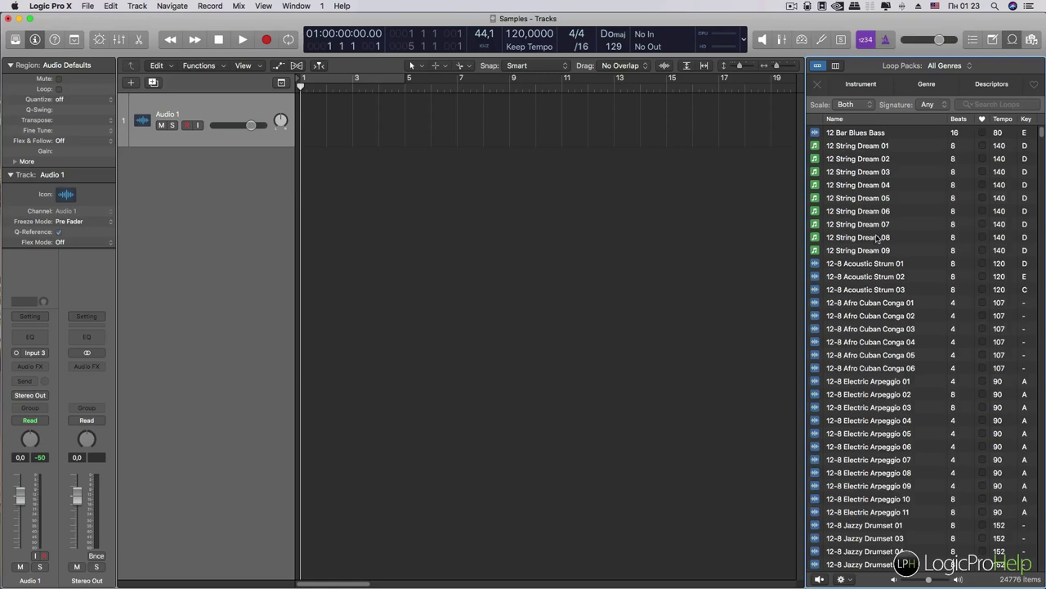
click(848, 87)
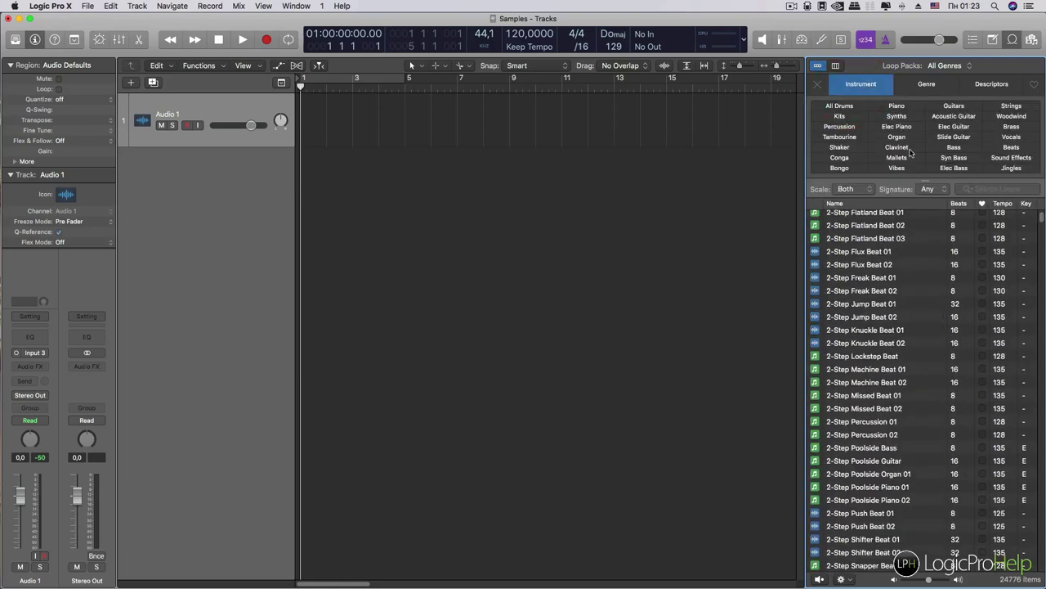
click(954, 128)
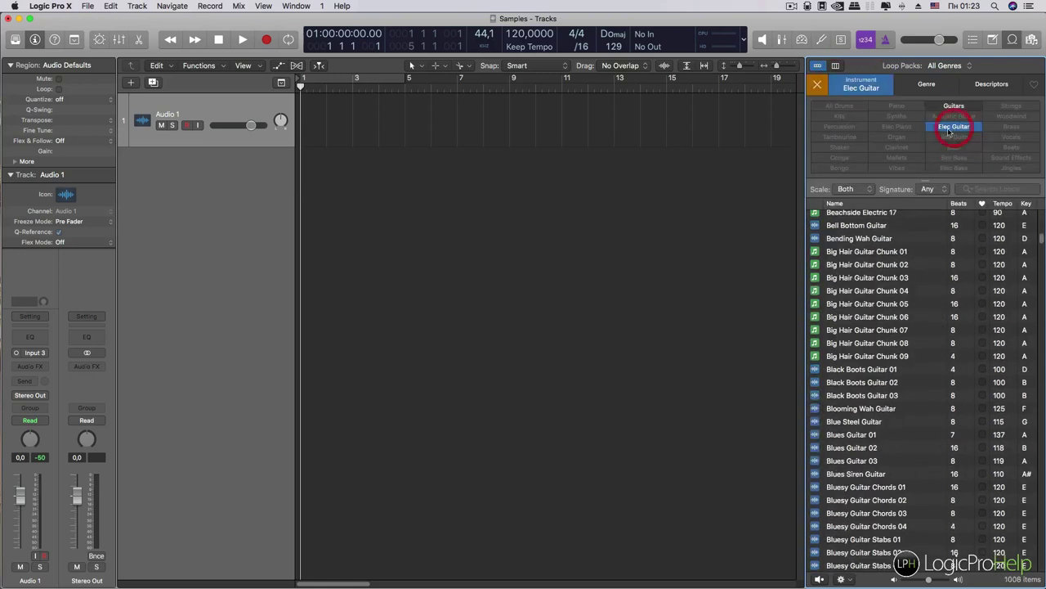
click(815, 88)
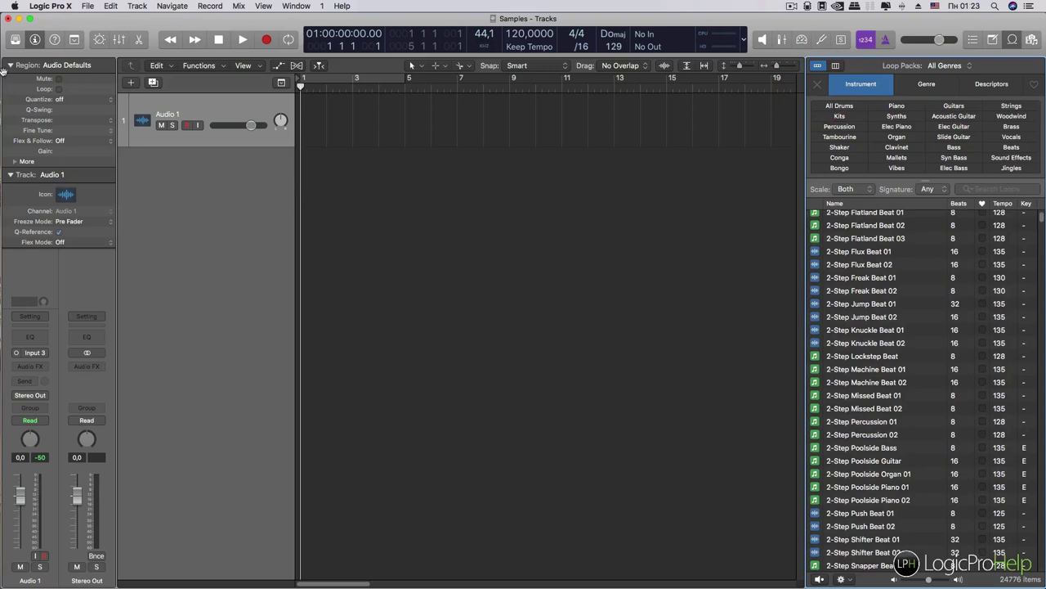
Add a software instrument track below Audio 1, enlarge its height, and view its sound categories in the Library before hiding it.
click(16, 43)
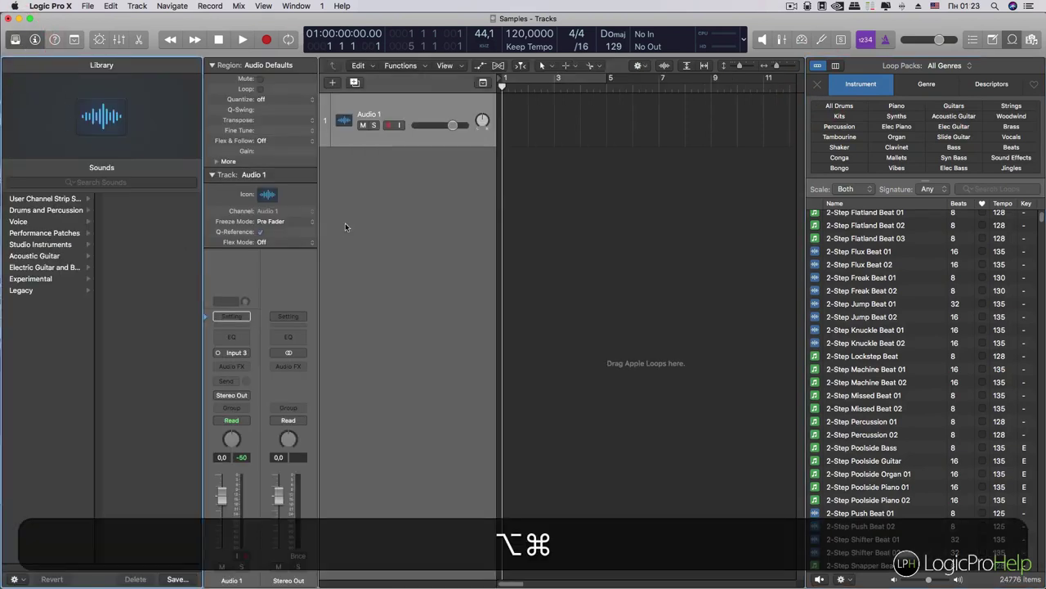
key(alt+super+s)
drag(352, 174, 353, 243)
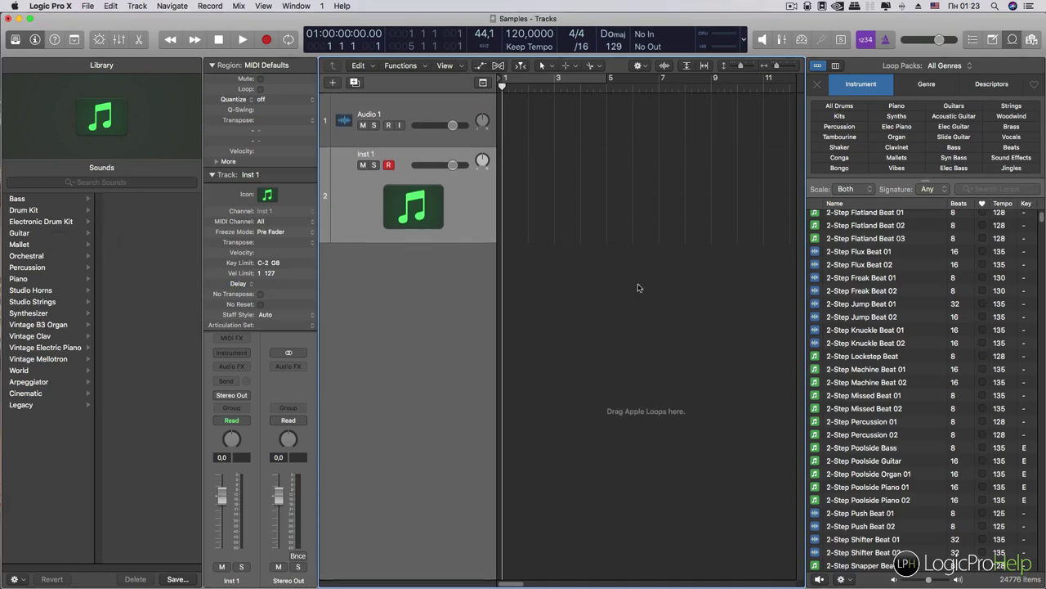
click(16, 40)
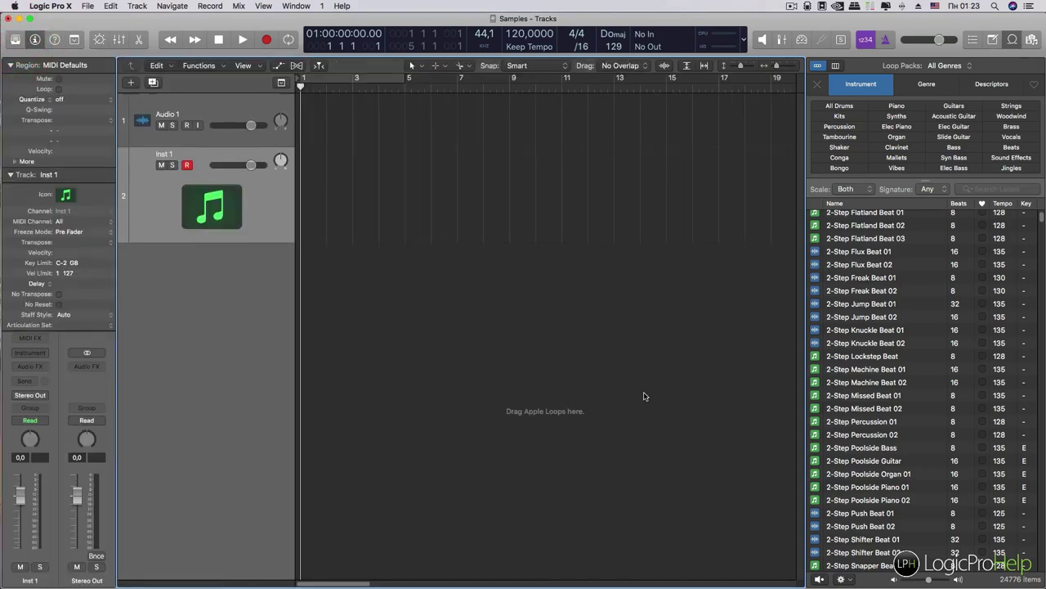
Look through the unfiltered Apple Loops list and close the Loop Browser.
scroll(705, 284, right, 5)
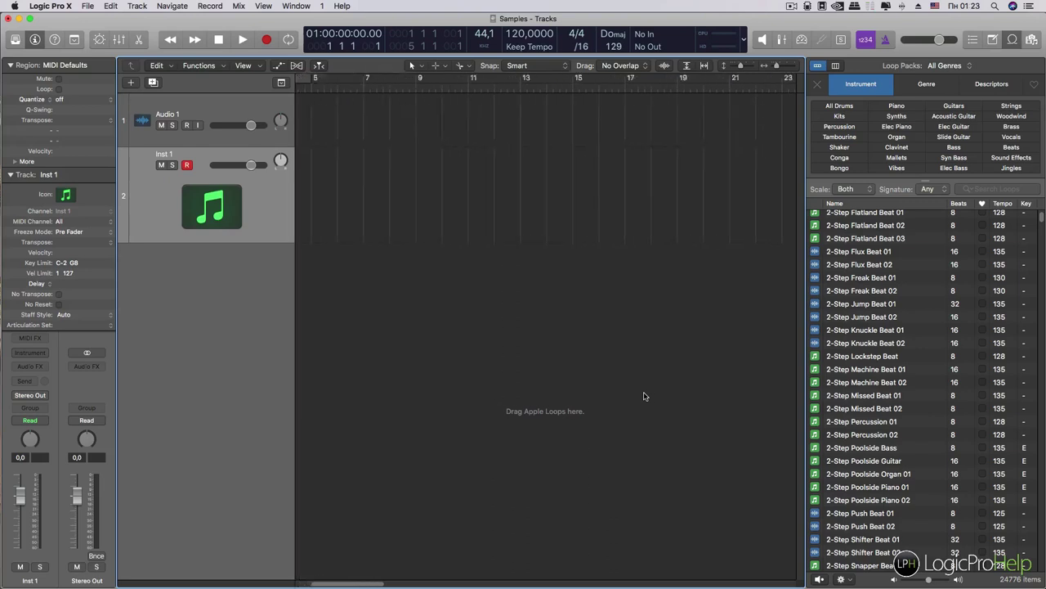
scroll(705, 285, left, 5)
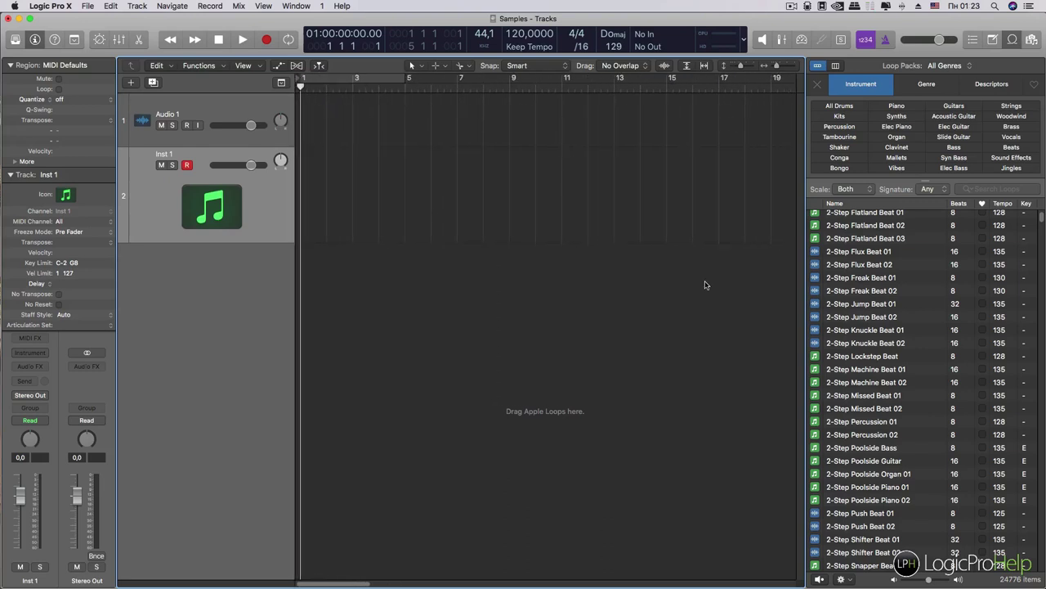
scroll(941, 331, down, 15)
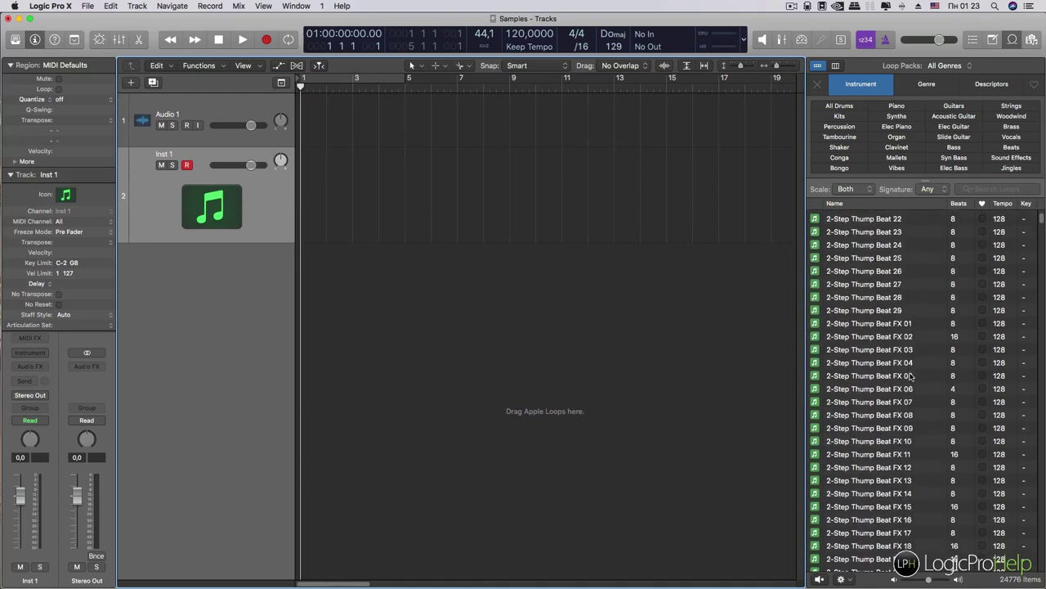
scroll(910, 376, up, 5)
scroll(910, 376, up, 5)
scroll(903, 376, down, 4)
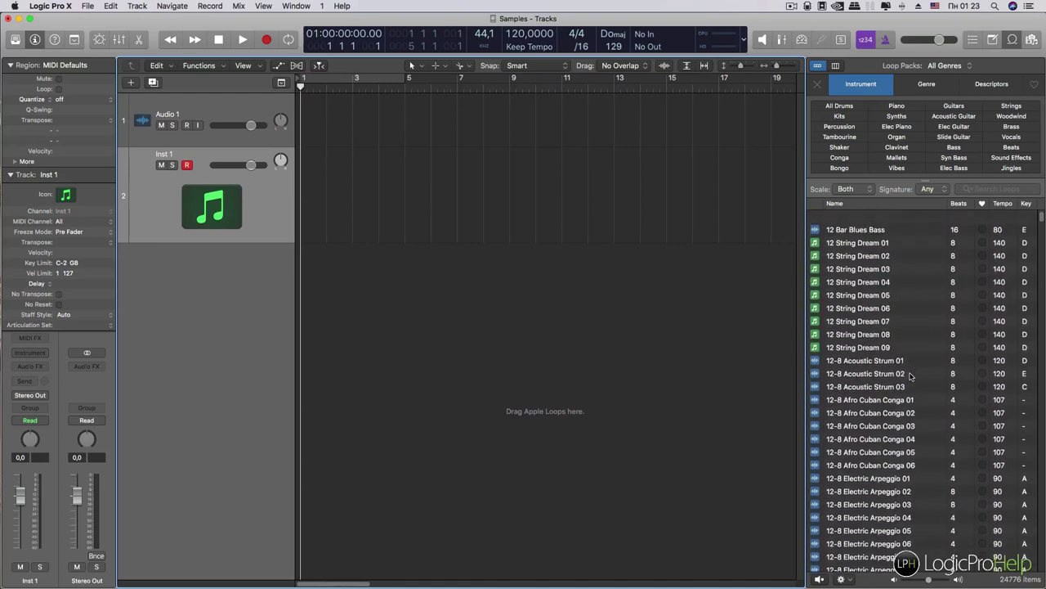
scroll(899, 377, down, 10)
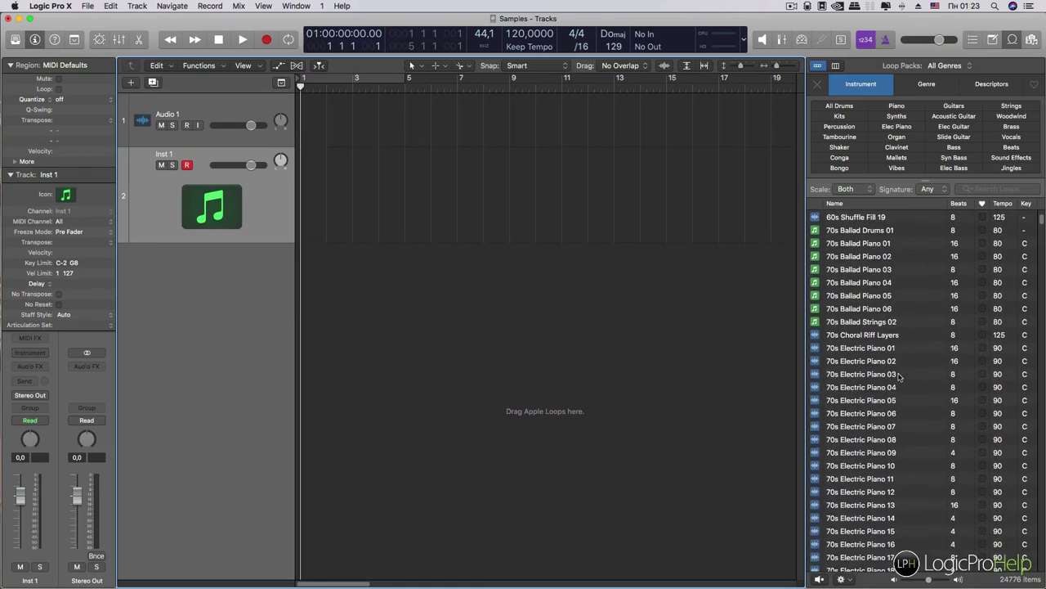
scroll(899, 376, up, 15)
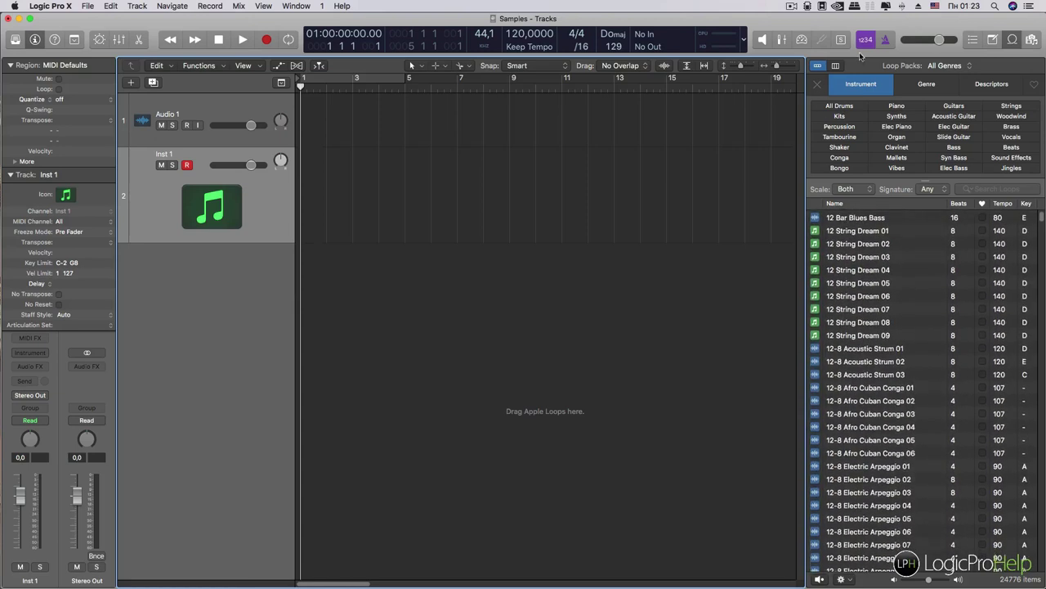
click(820, 84)
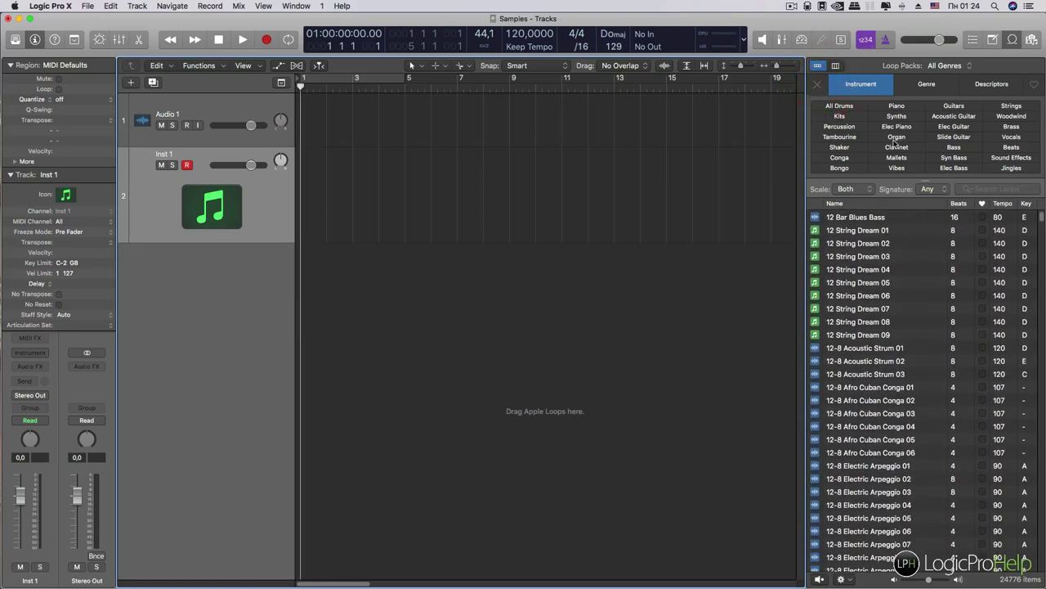
click(1012, 39)
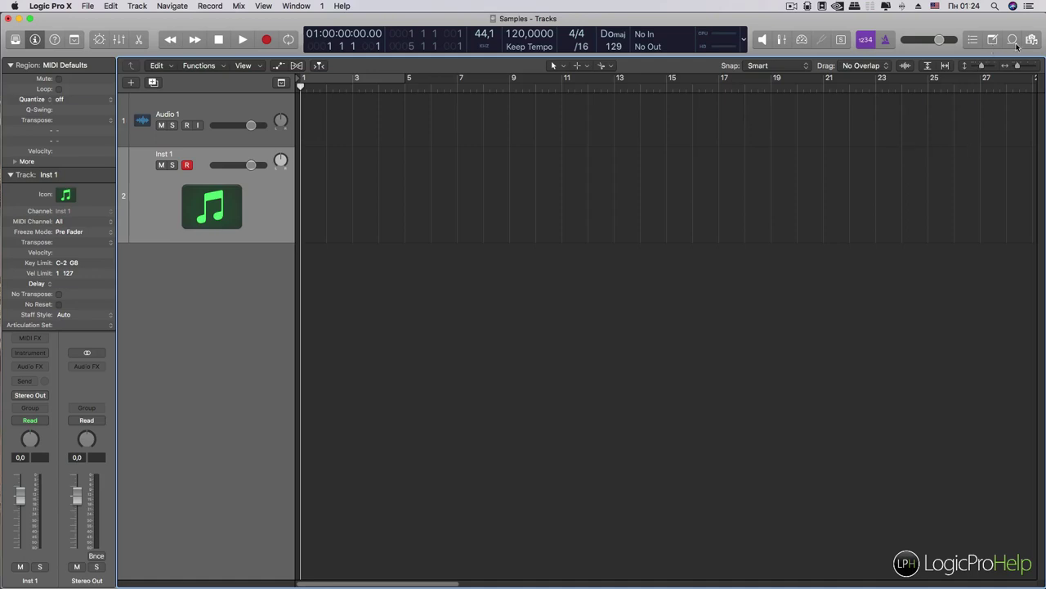
click(532, 398)
mouse_move(250, 582)
click(544, 219)
Show all files in the project's file browser and open the Loops and Samples folder on the Samples volume.
click(1027, 42)
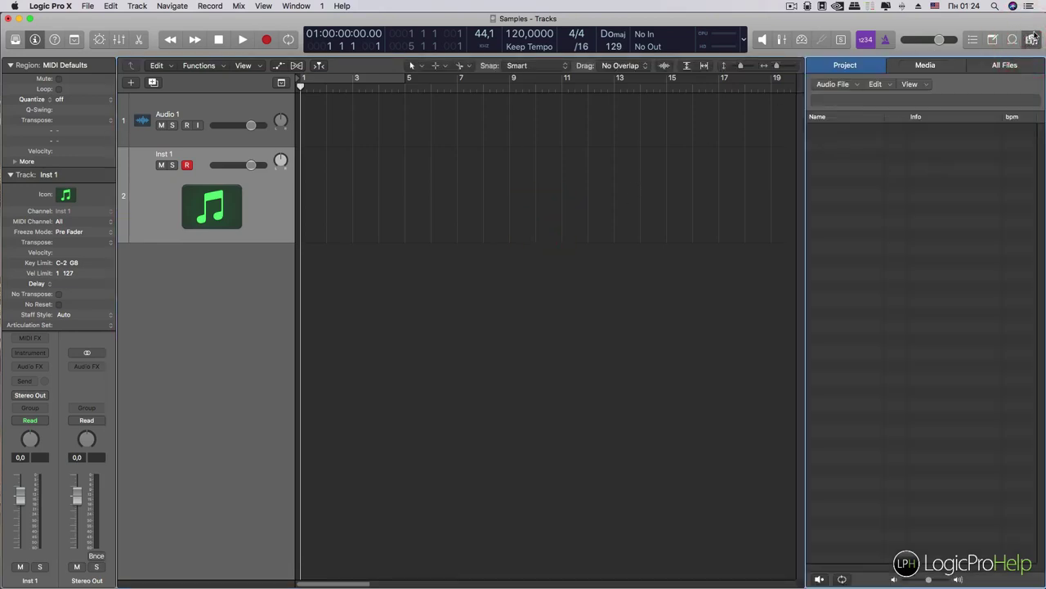
click(1032, 41)
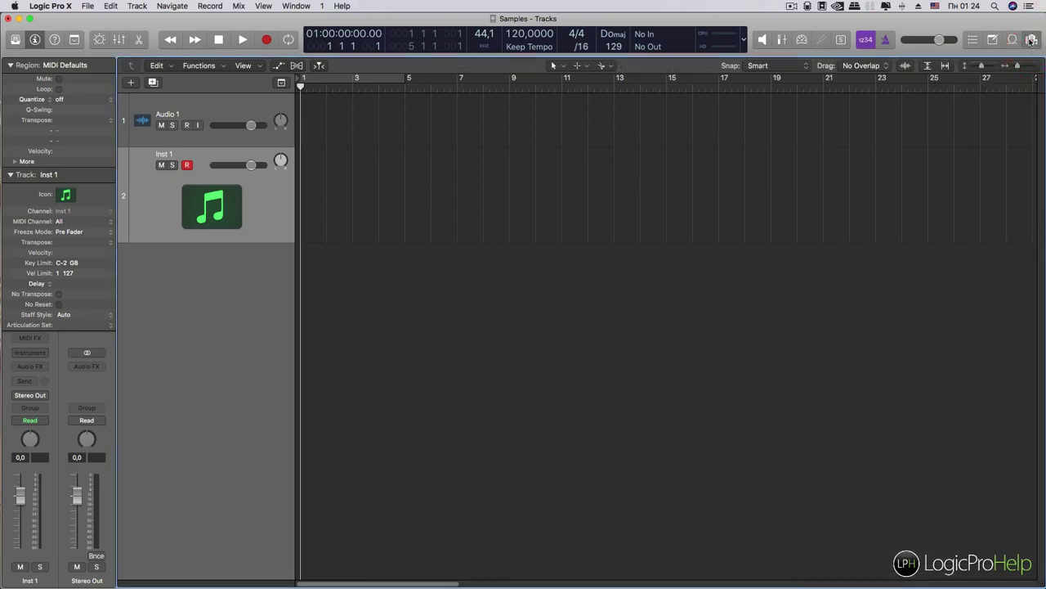
click(1032, 41)
click(997, 67)
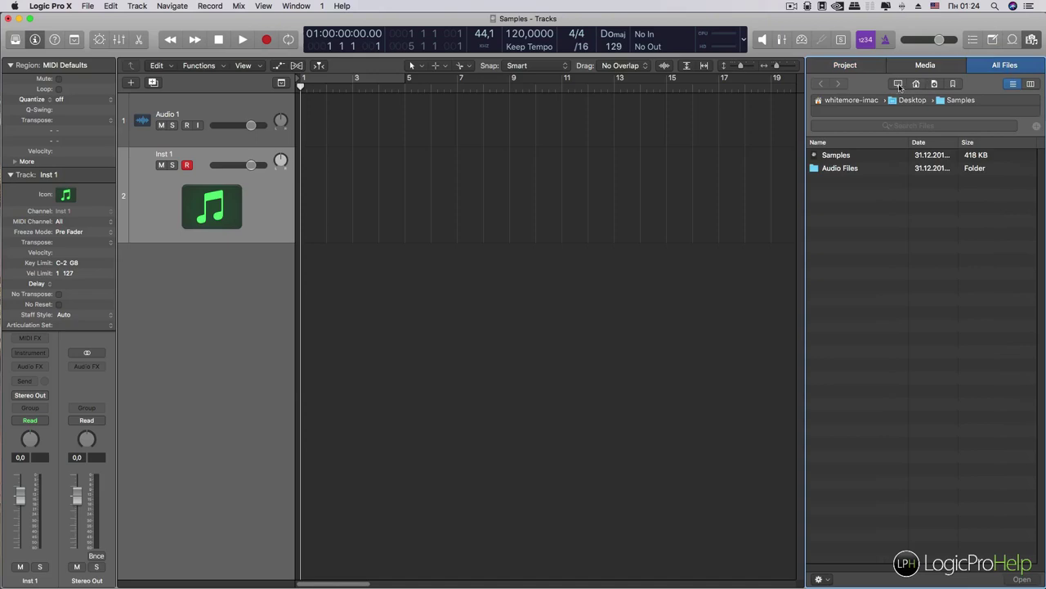
click(898, 84)
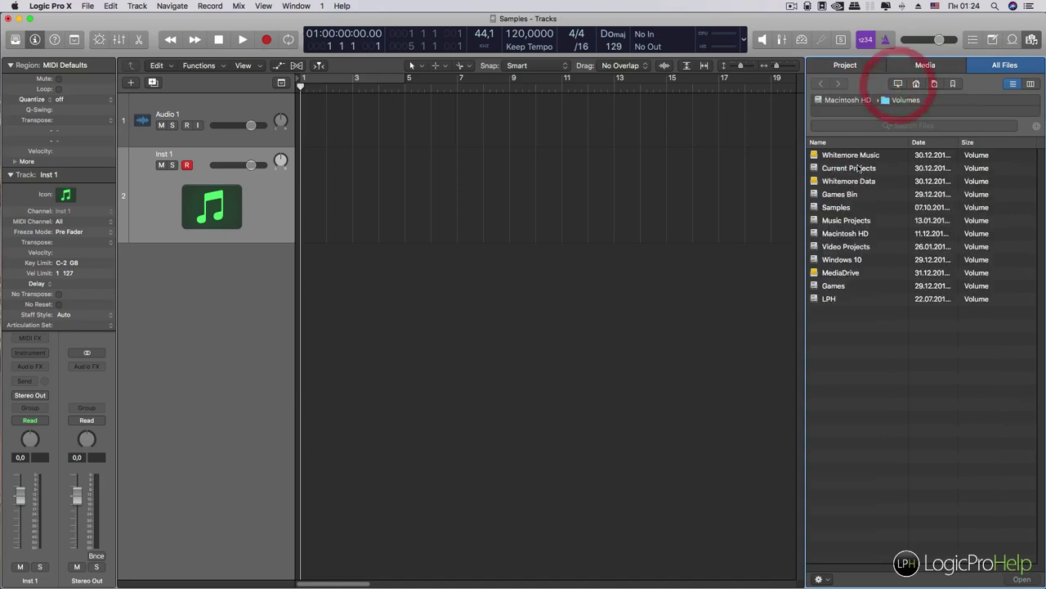
click(835, 210)
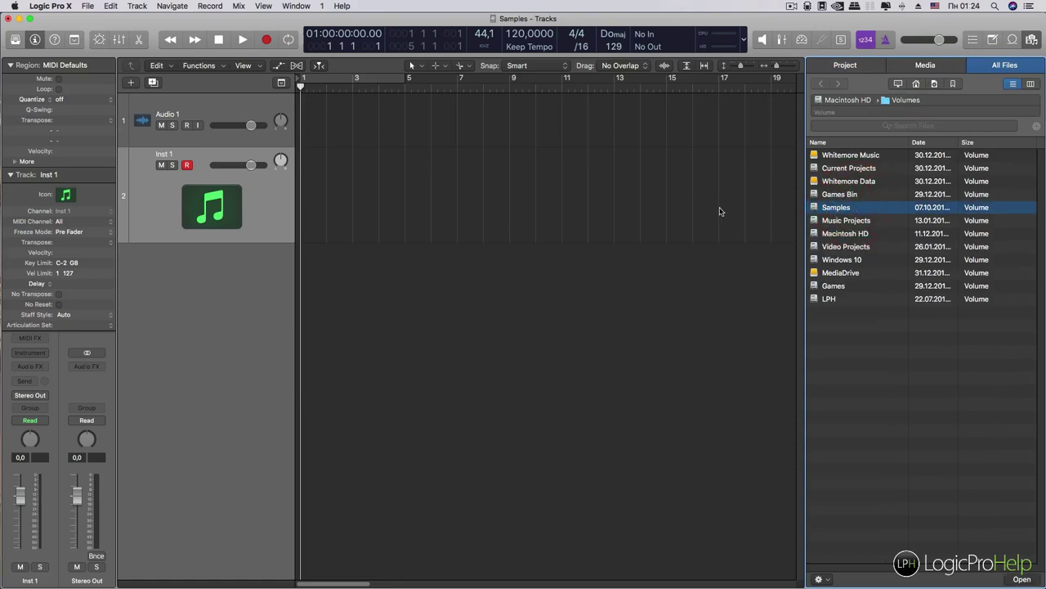
double_click(856, 209)
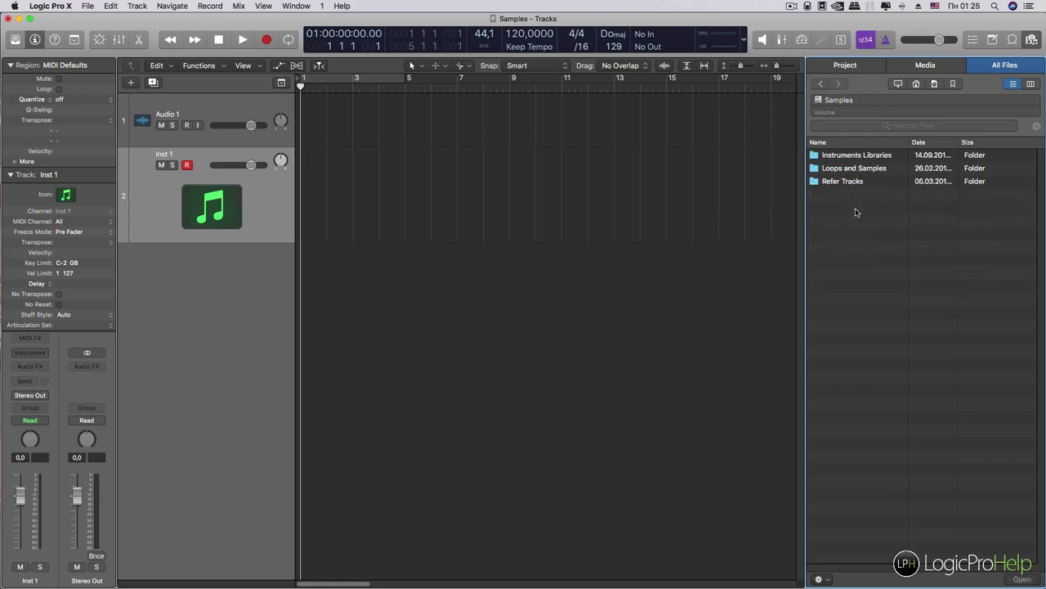
double_click(855, 168)
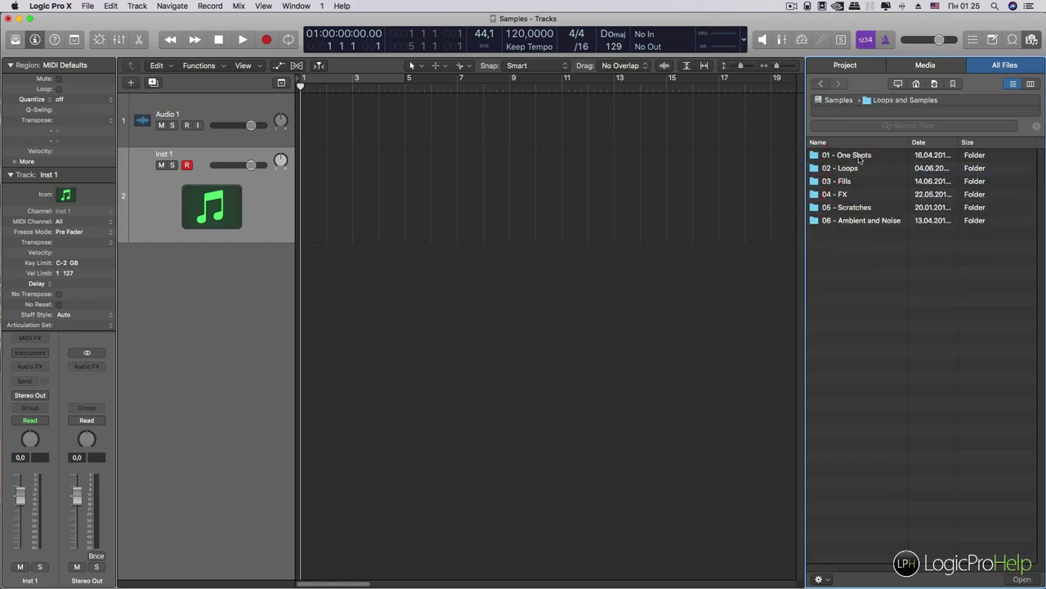
Examine the category folders in Loops and Samples, from 01 - One Shots through 06 - Ambient and Noise.
click(851, 165)
click(850, 157)
click(848, 169)
click(846, 182)
click(843, 194)
click(843, 207)
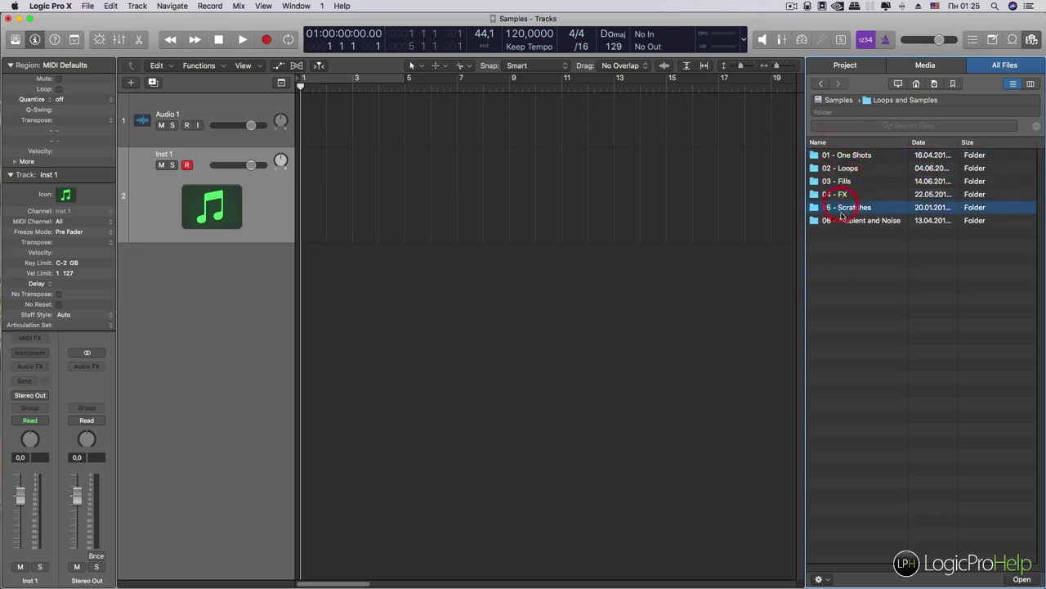
click(843, 220)
click(860, 158)
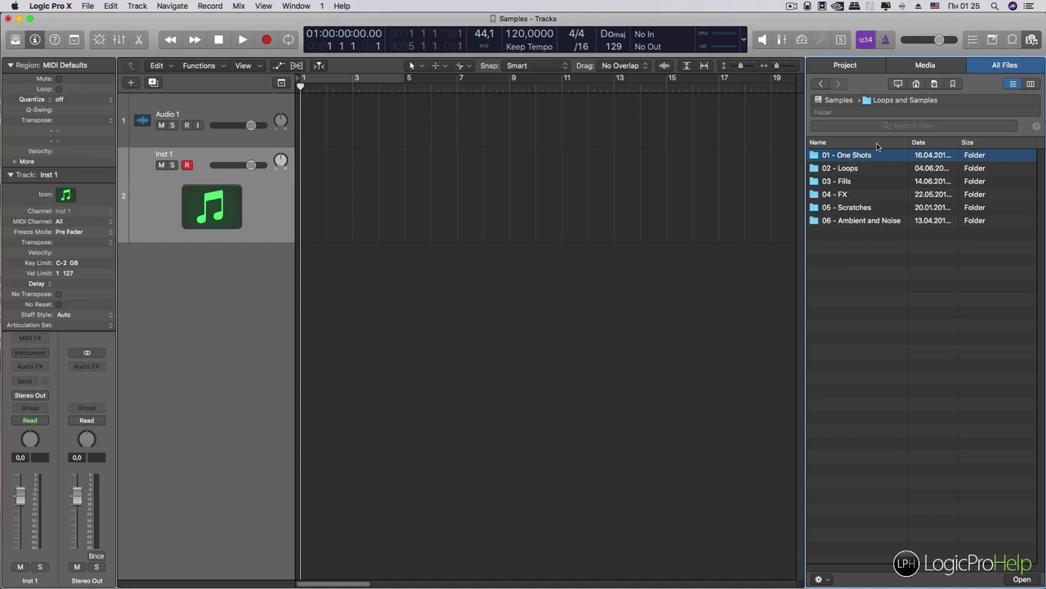
click(852, 167)
click(842, 180)
click(846, 194)
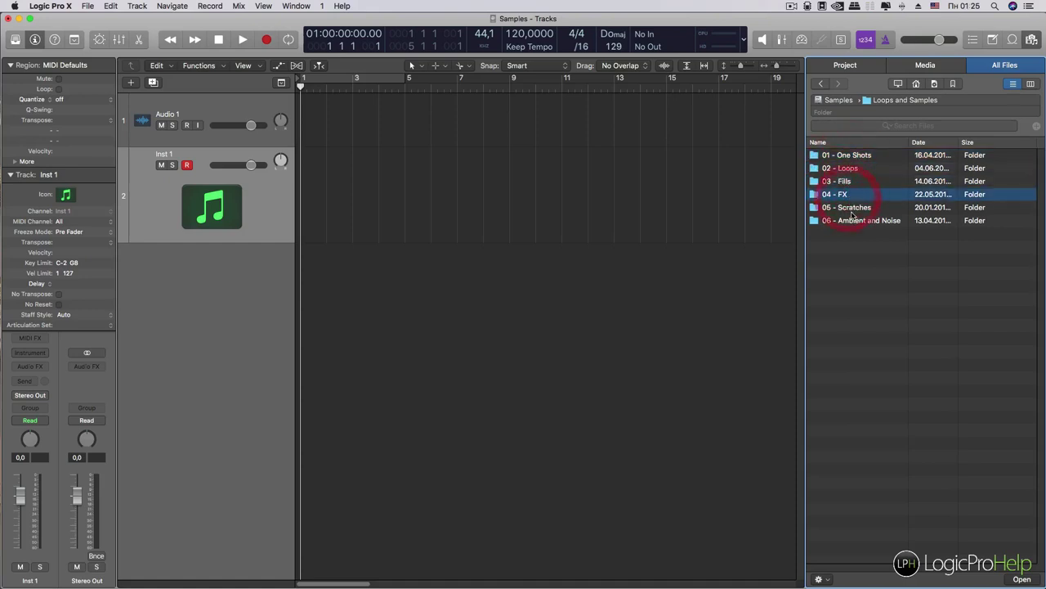
click(858, 220)
click(854, 169)
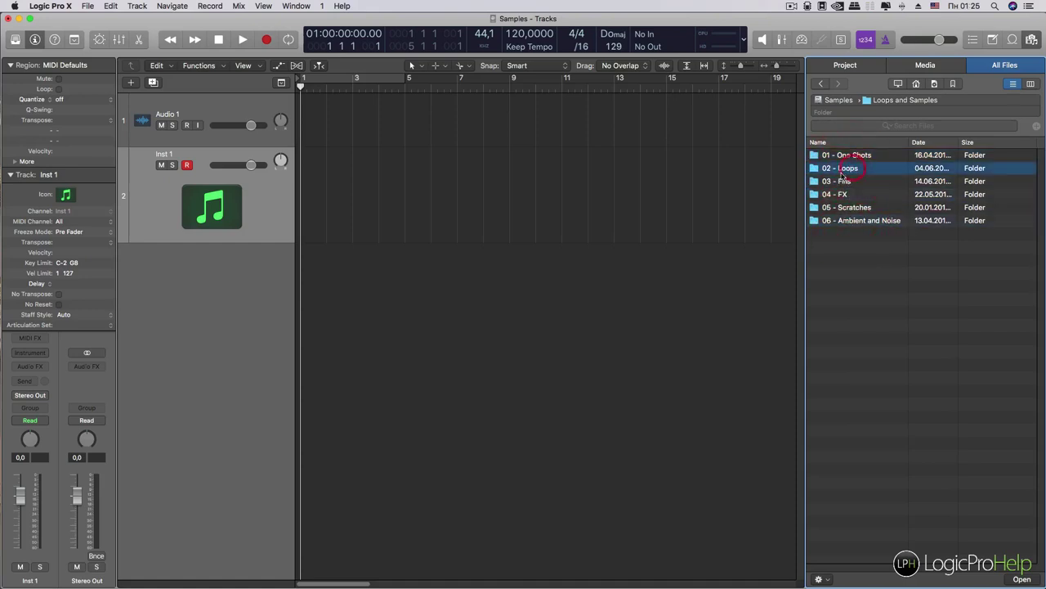
click(853, 179)
click(854, 169)
Open the 01 - Drums folder inside 01 - One Shots and select its 02 - Claps and Snares subfolder.
double_click(842, 156)
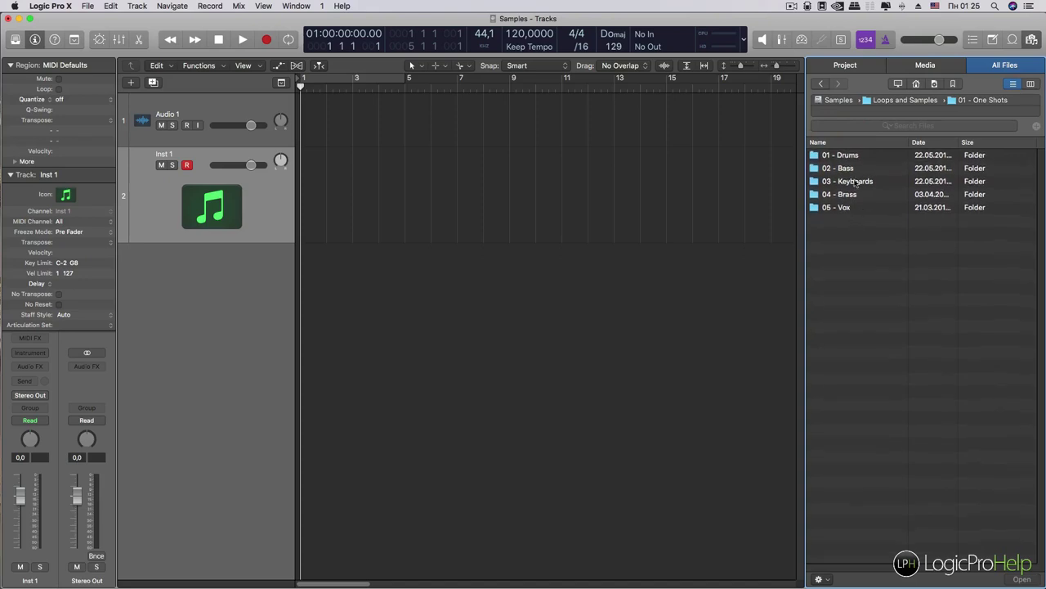
click(820, 83)
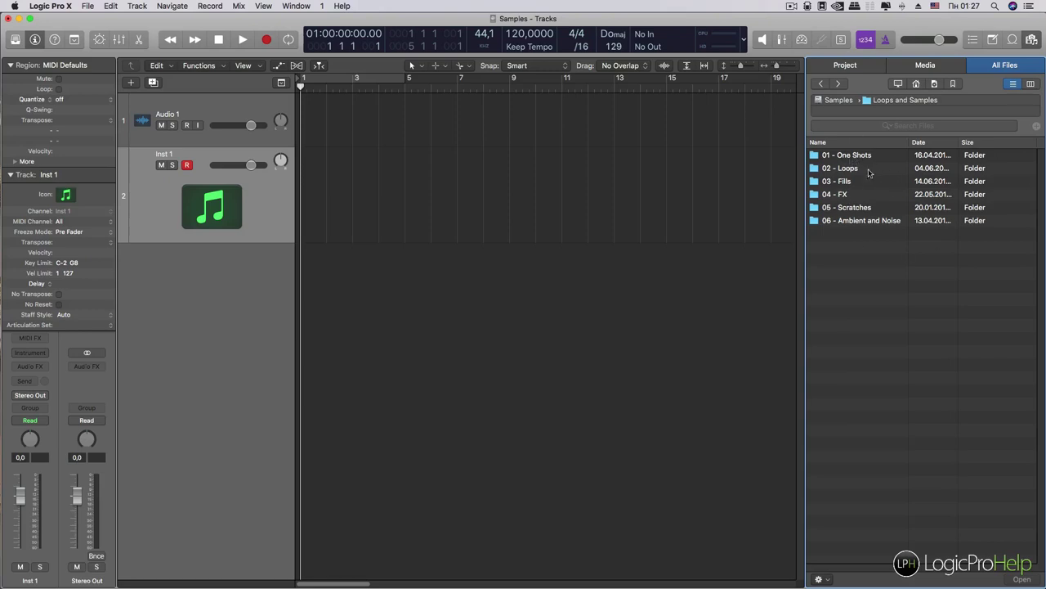
click(848, 156)
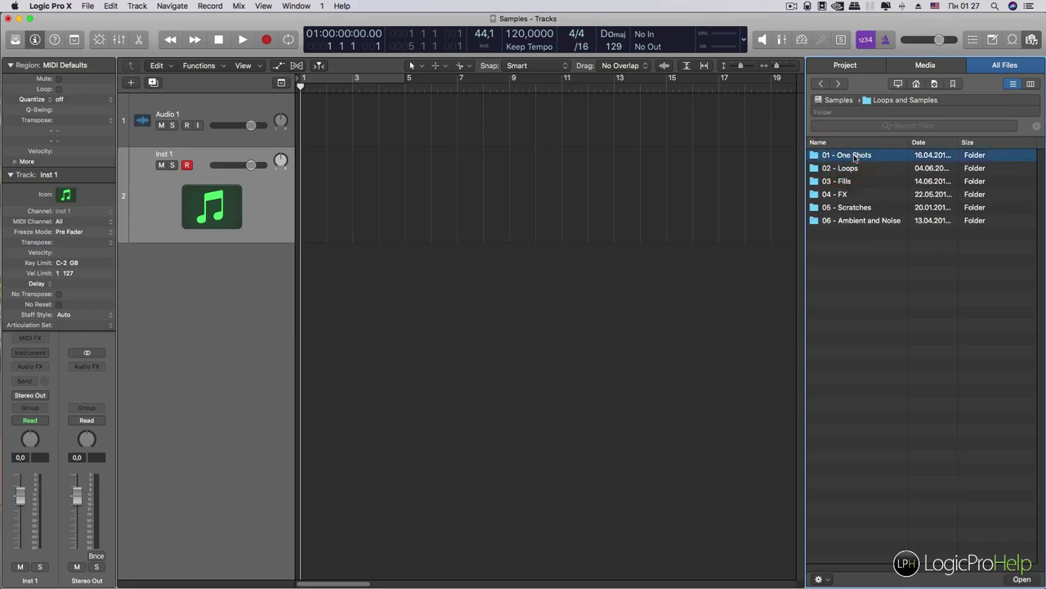
double_click(856, 157)
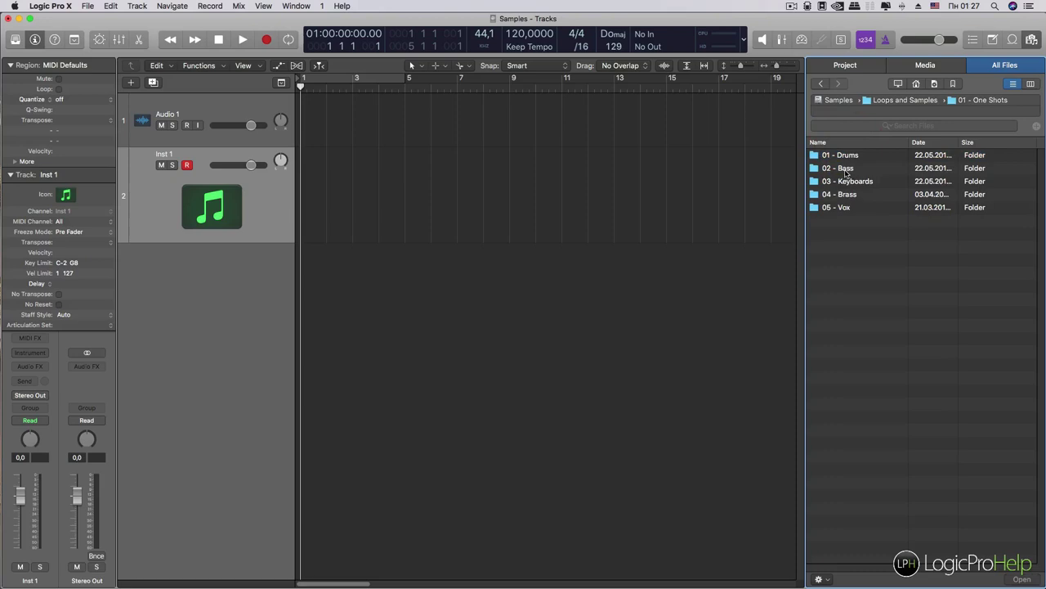
click(844, 156)
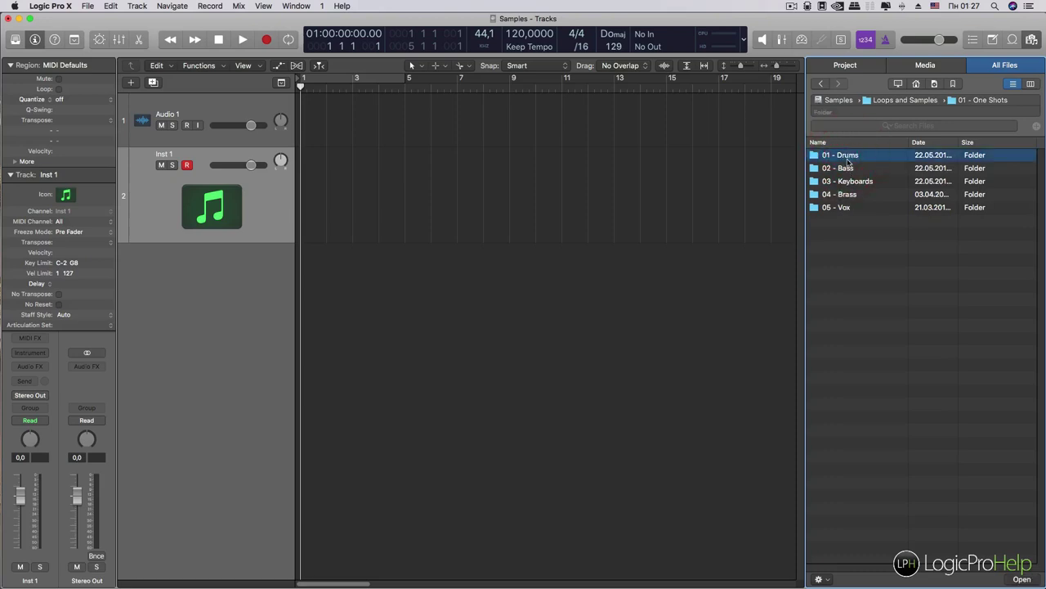
double_click(854, 155)
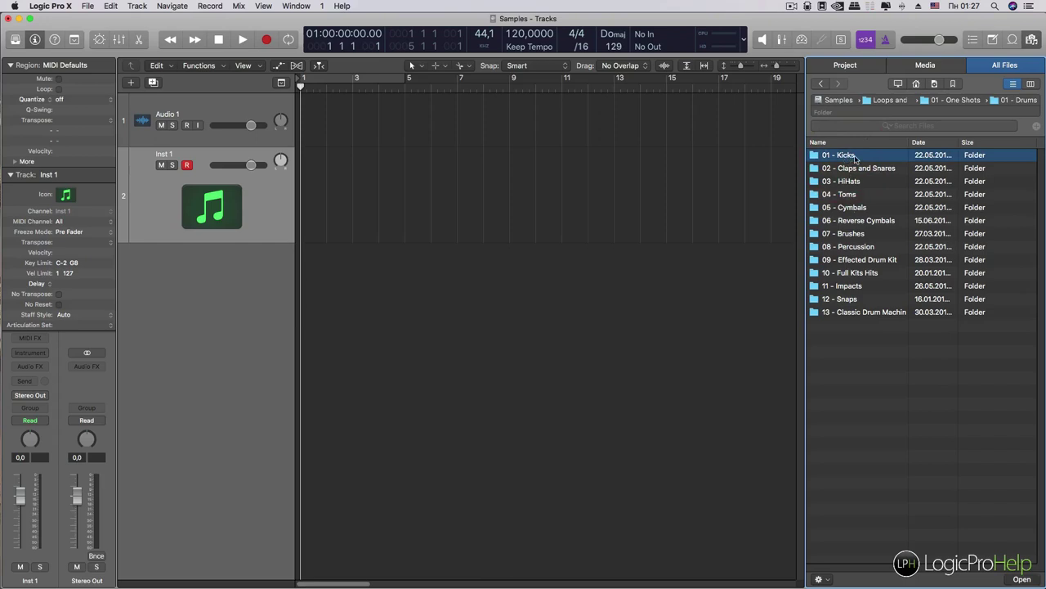
click(868, 168)
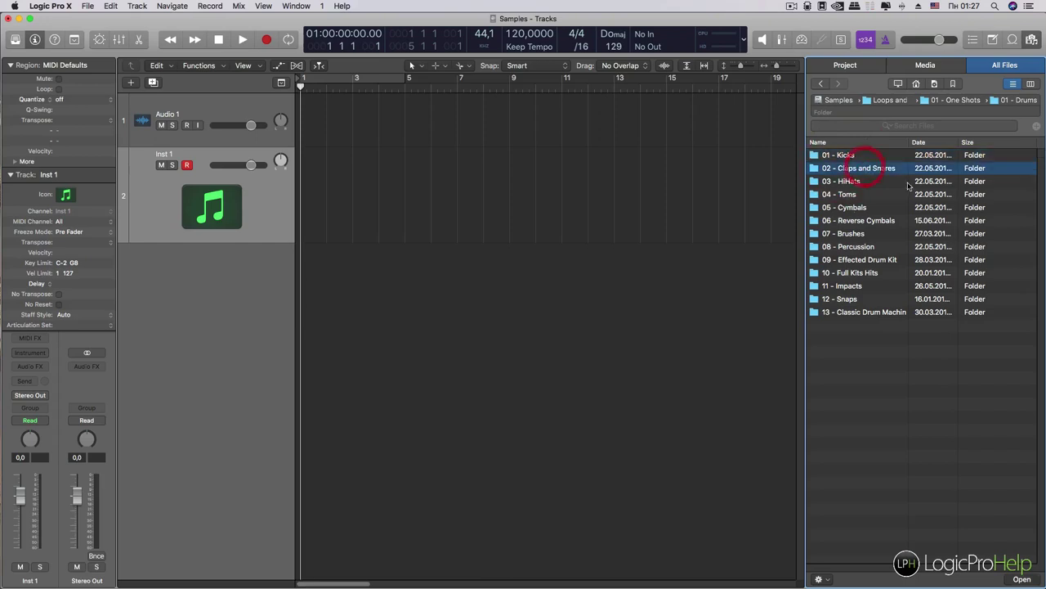
Open the 01 - Kicks folder, widen the file list's Name column and look through the kick pack folders.
click(866, 184)
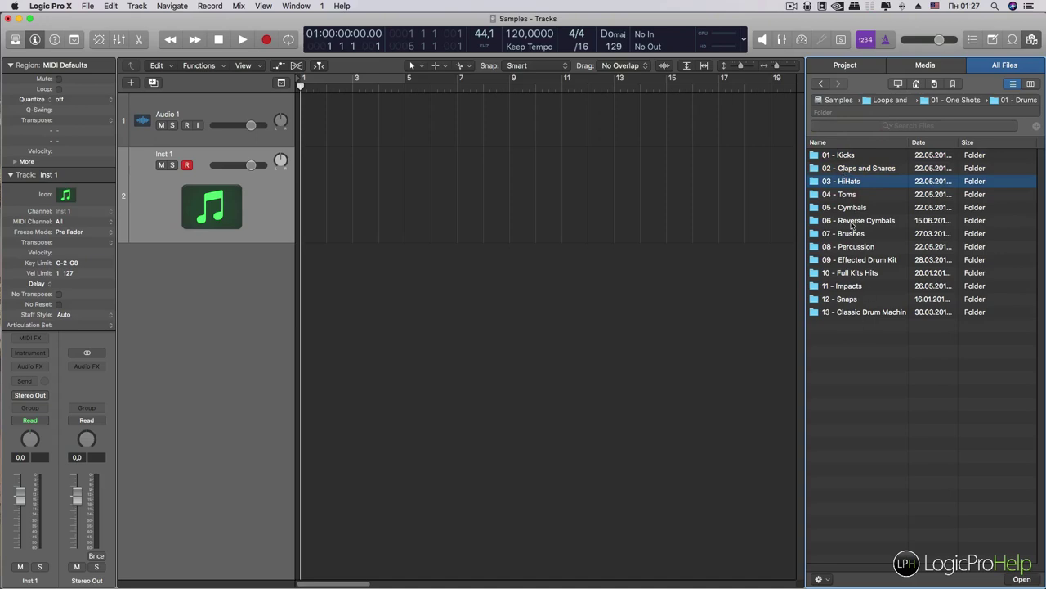
double_click(854, 157)
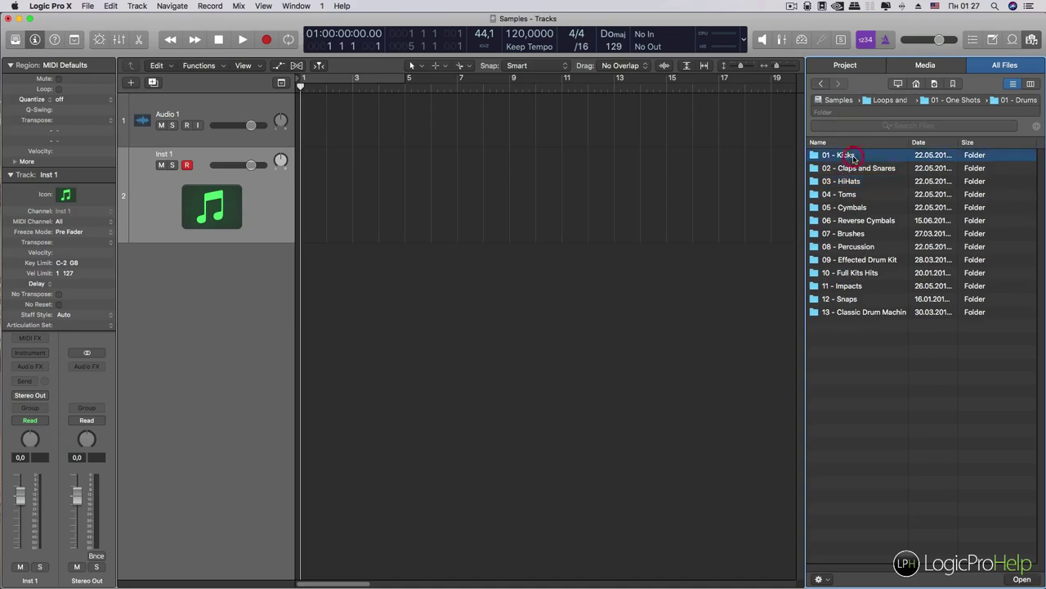
drag(909, 145, 1010, 141)
scroll(899, 385, down, 15)
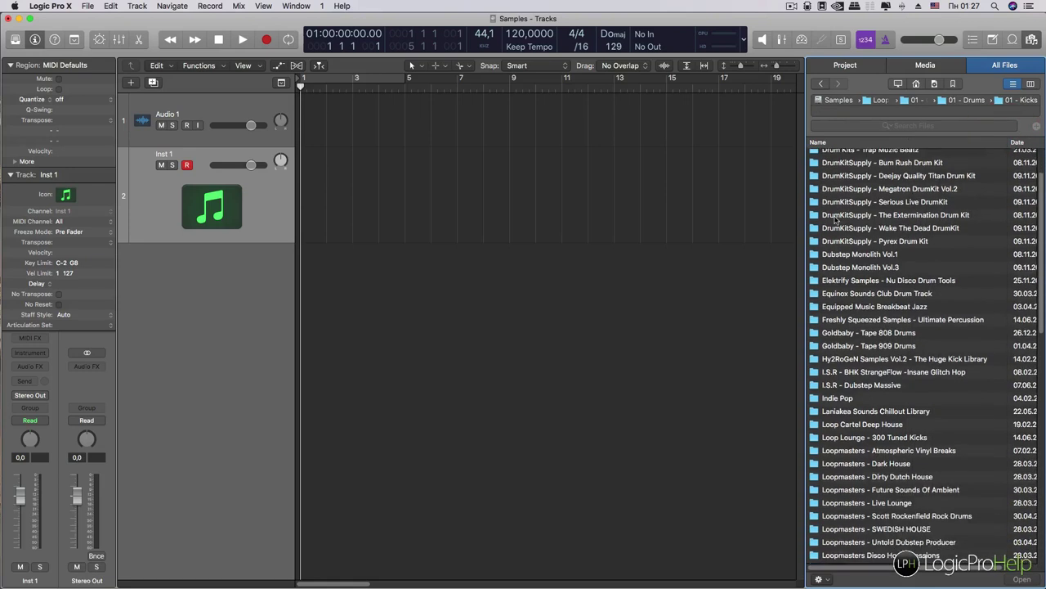
scroll(905, 395, down, 5)
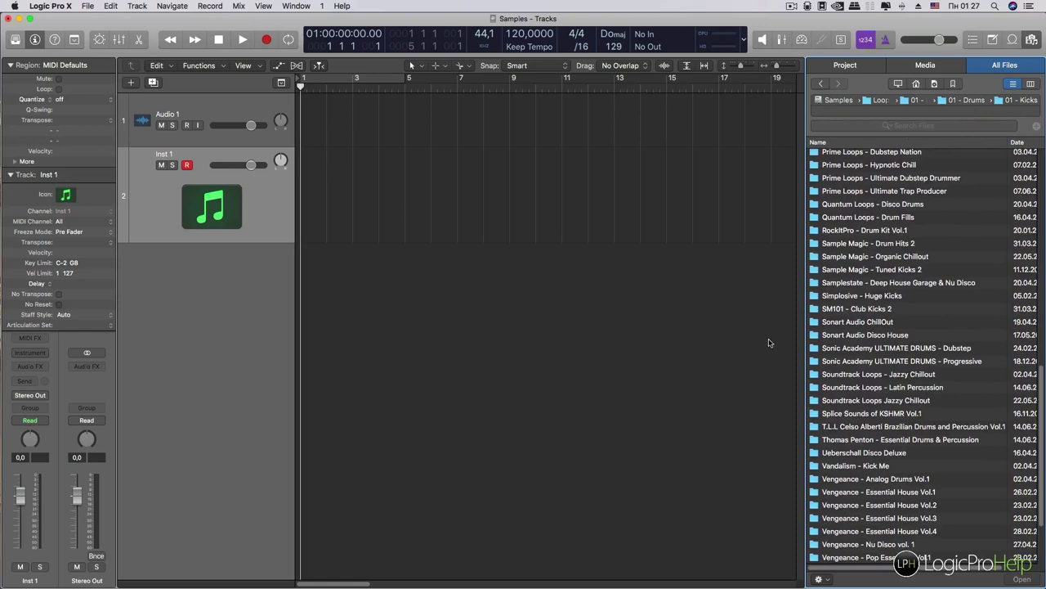
scroll(880, 276, up, 20)
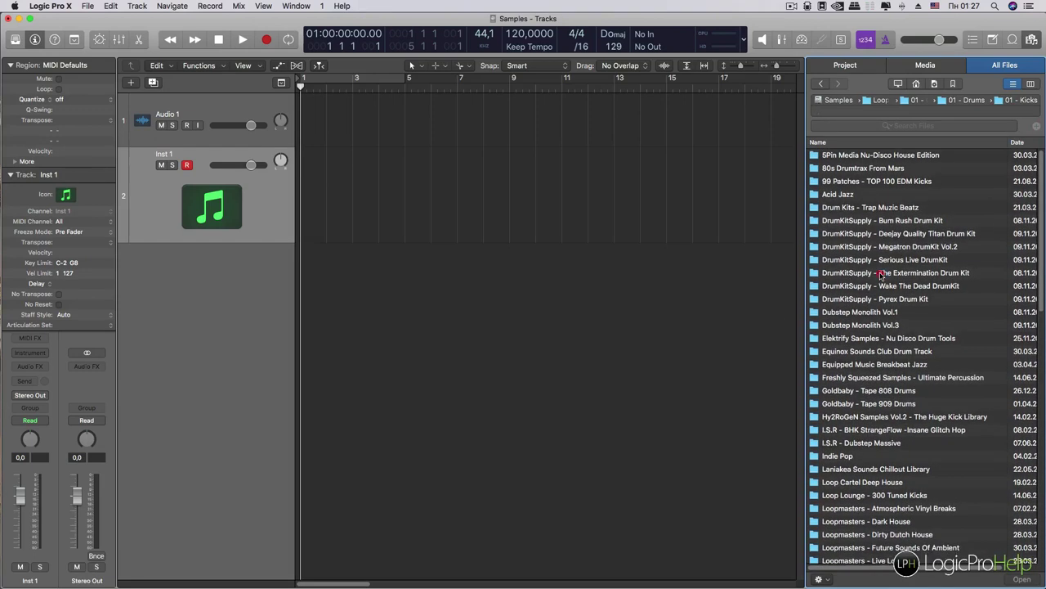
Open DrumKitSupply - The Extermination Drum Kit, audition ET Kick 17 and ET Kick 26, and lower the preview volume.
double_click(881, 273)
scroll(850, 290, down, 5)
scroll(848, 292, up, 4)
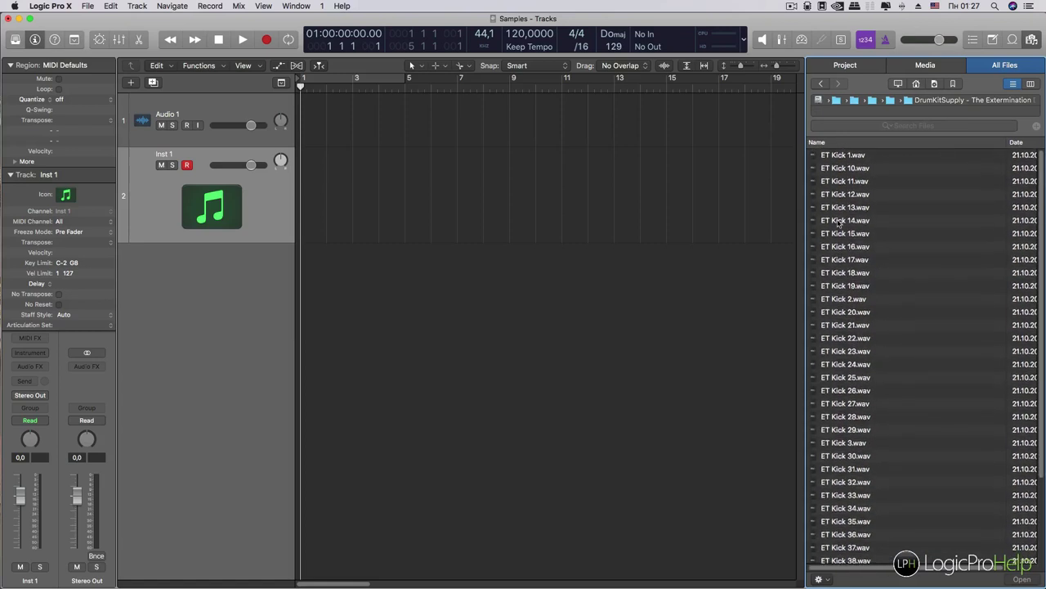
click(842, 260)
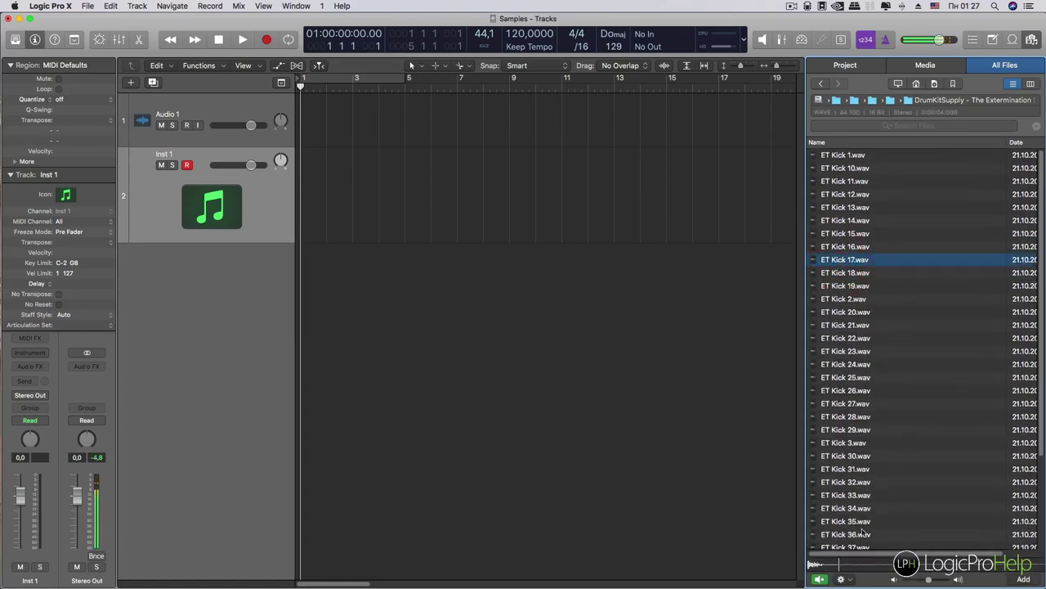
click(858, 391)
drag(929, 581, 914, 581)
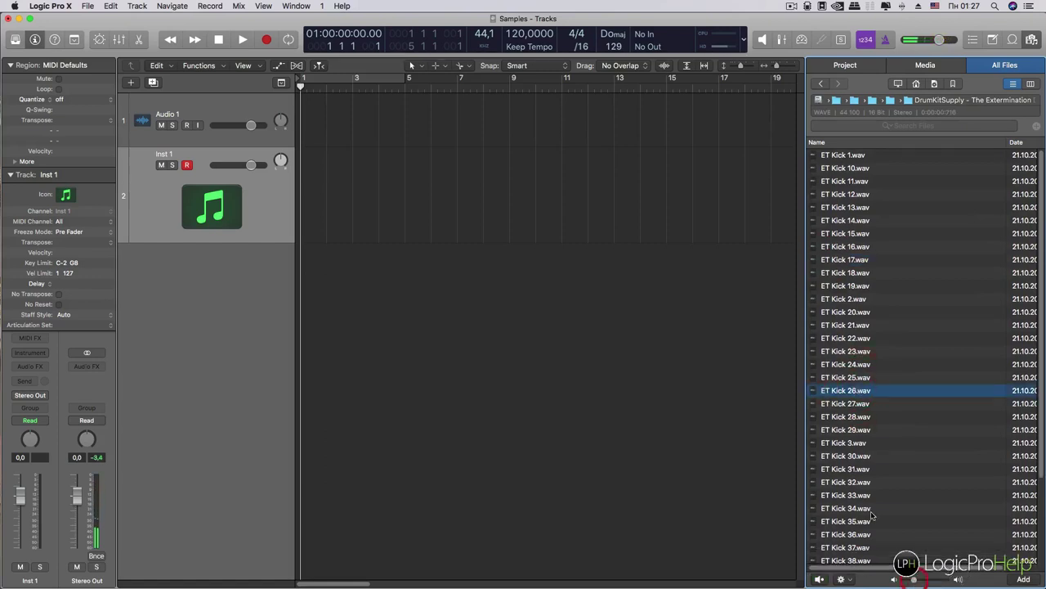
Audition ET Kick 34, 31, 29 and 30, select the Audio 1 track, and preview ET Kick 34 again.
click(873, 509)
click(861, 470)
click(842, 431)
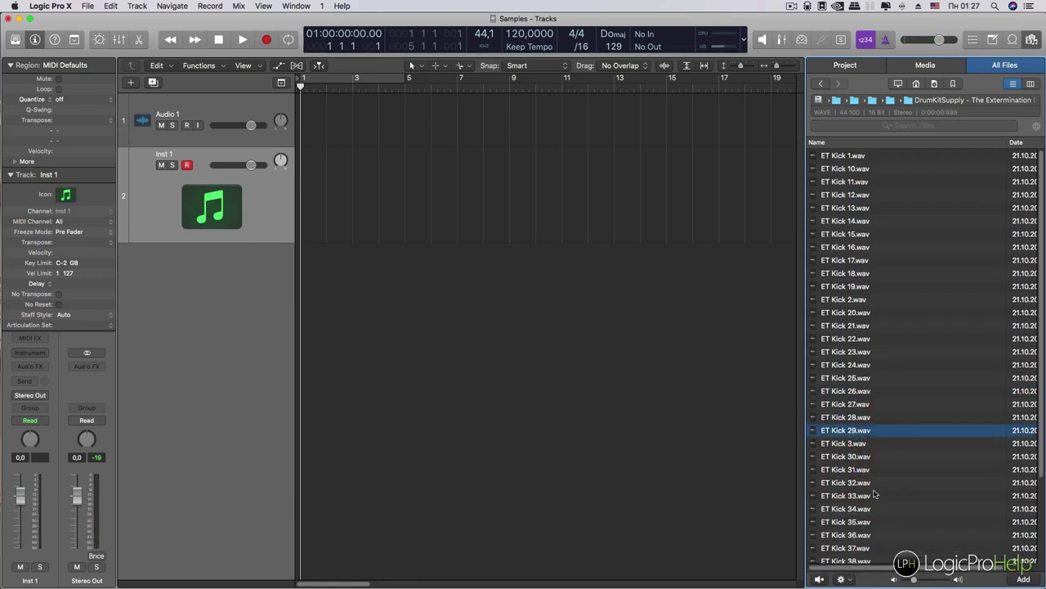
mouse_move(915, 580)
mouse_down()
mouse_move(925, 581)
mouse_move(914, 579)
mouse_up()
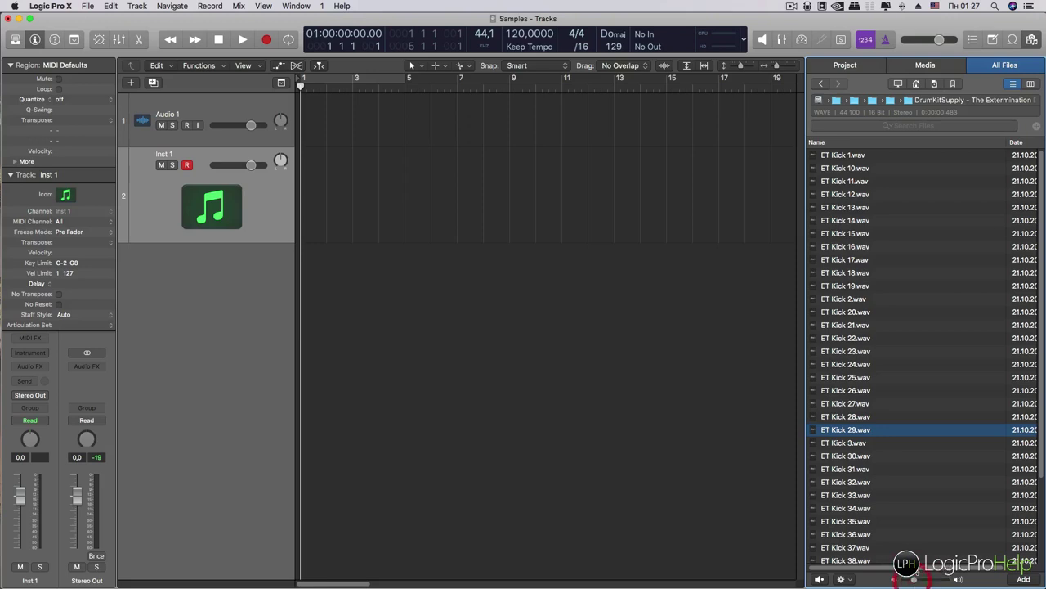
click(848, 456)
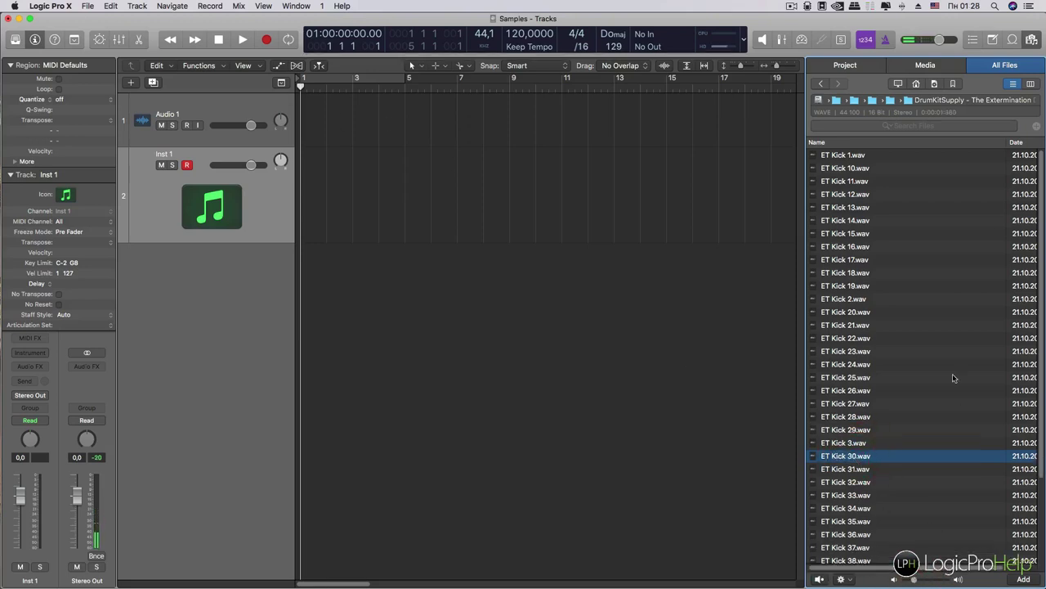
click(254, 107)
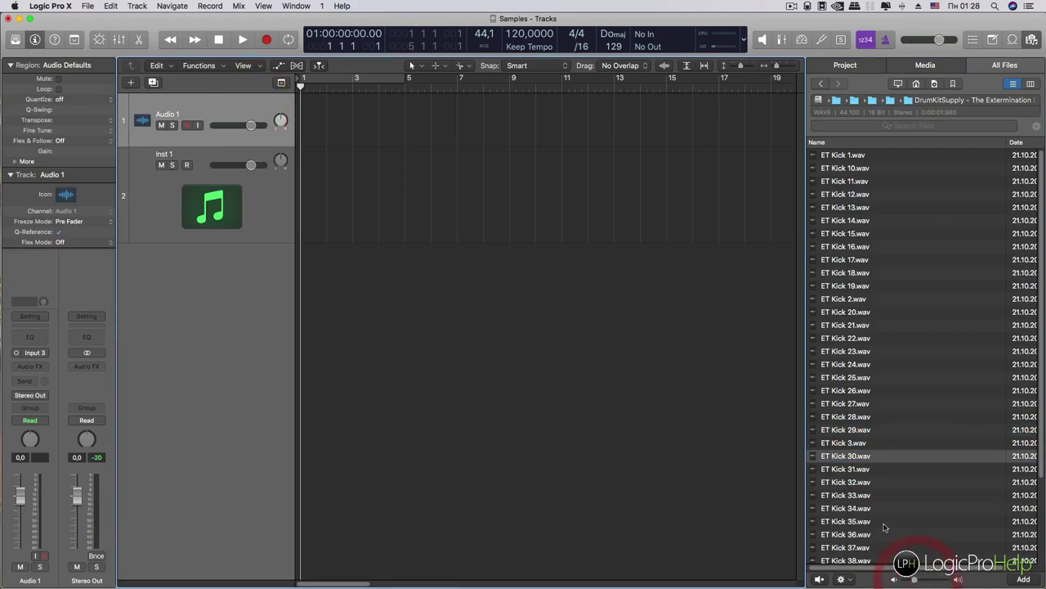
click(850, 508)
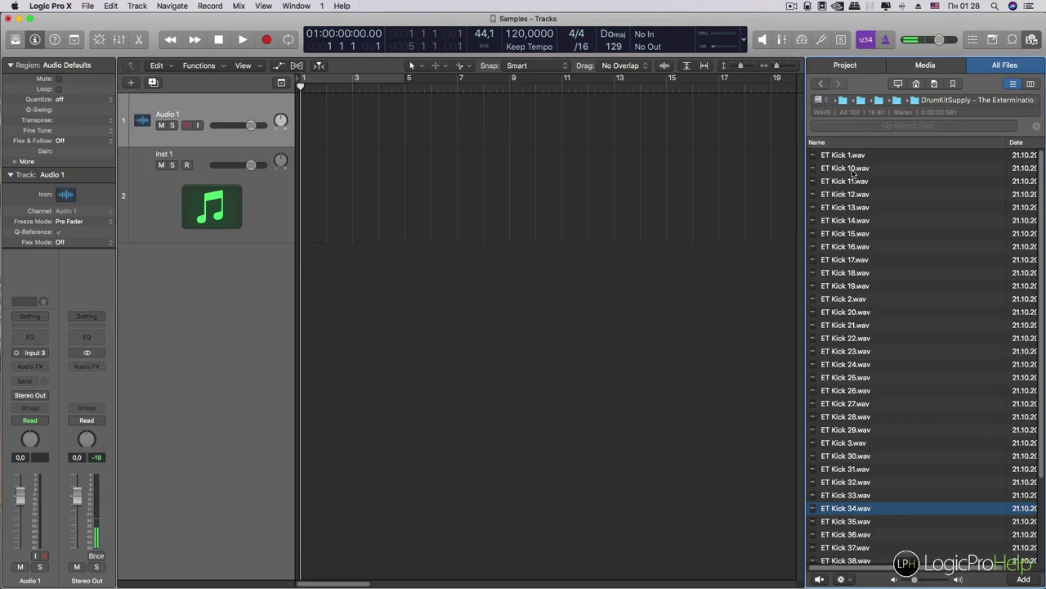
Return to the 01 - Kicks folder and examine its full list of sample pack folders by vendor name.
click(822, 83)
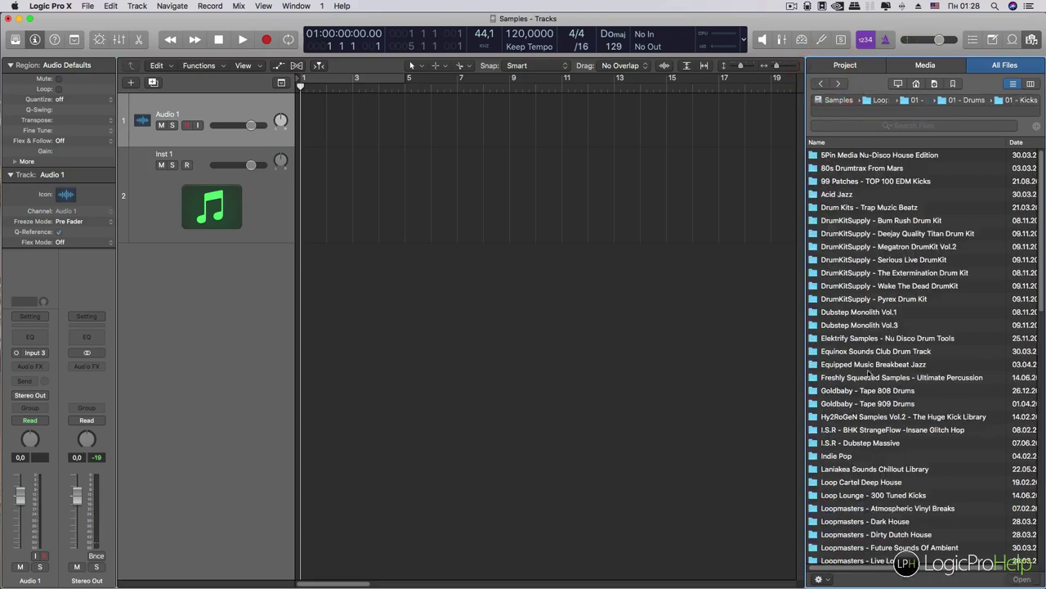
scroll(871, 375, down, 10)
scroll(870, 415, down, 3)
scroll(858, 368, up, 15)
scroll(881, 262, down, 15)
scroll(881, 262, up, 15)
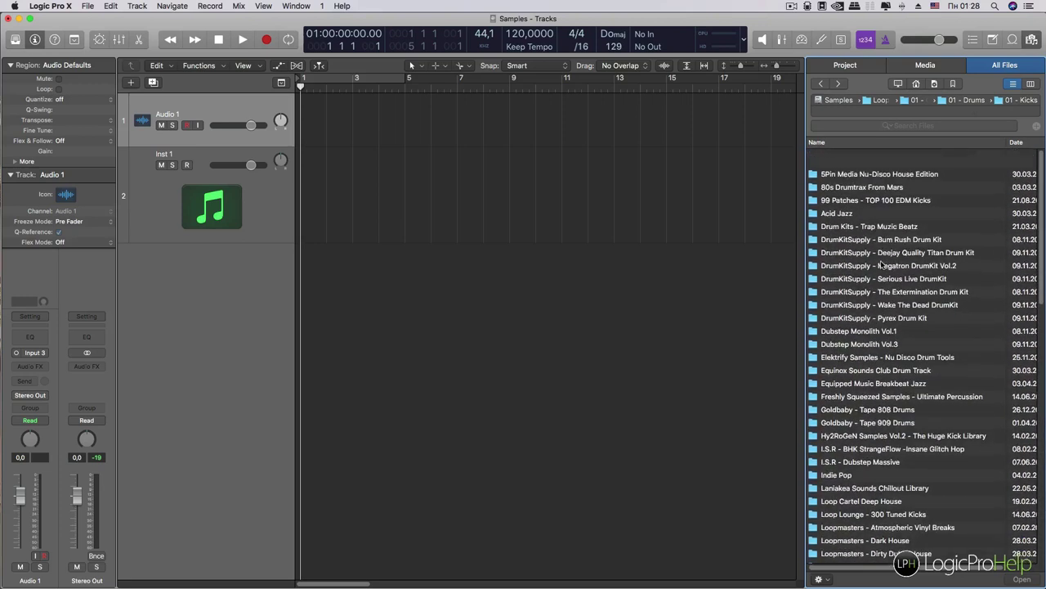
scroll(916, 278, down, 15)
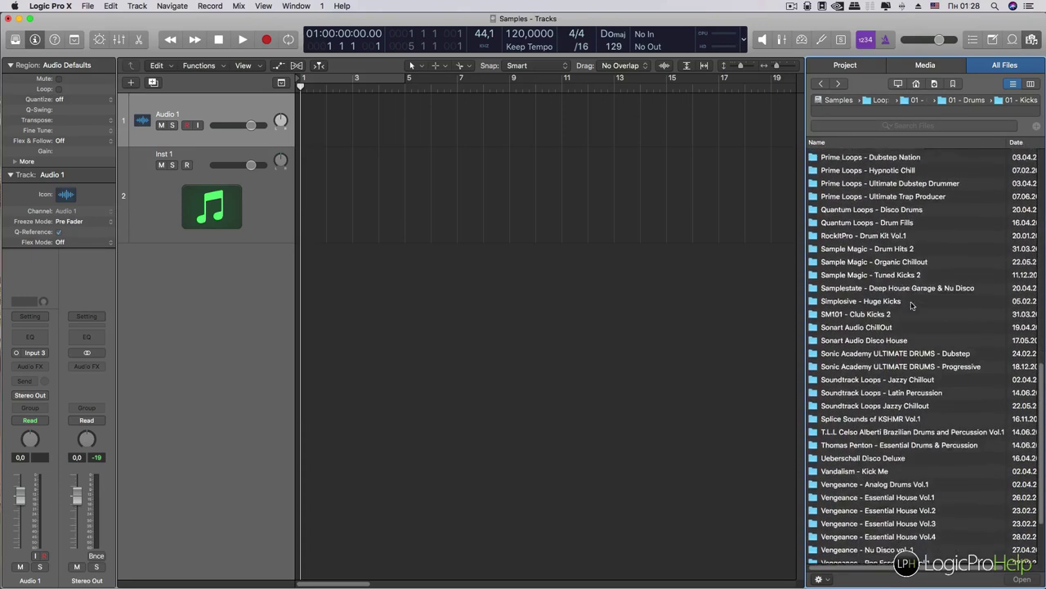
scroll(906, 311, up, 15)
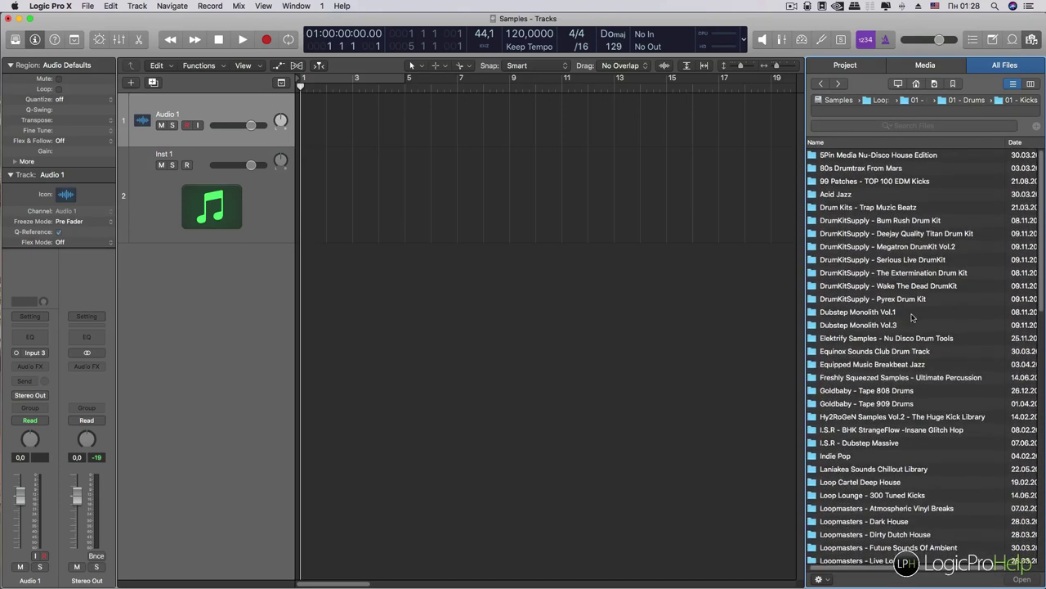
scroll(912, 379, down, 10)
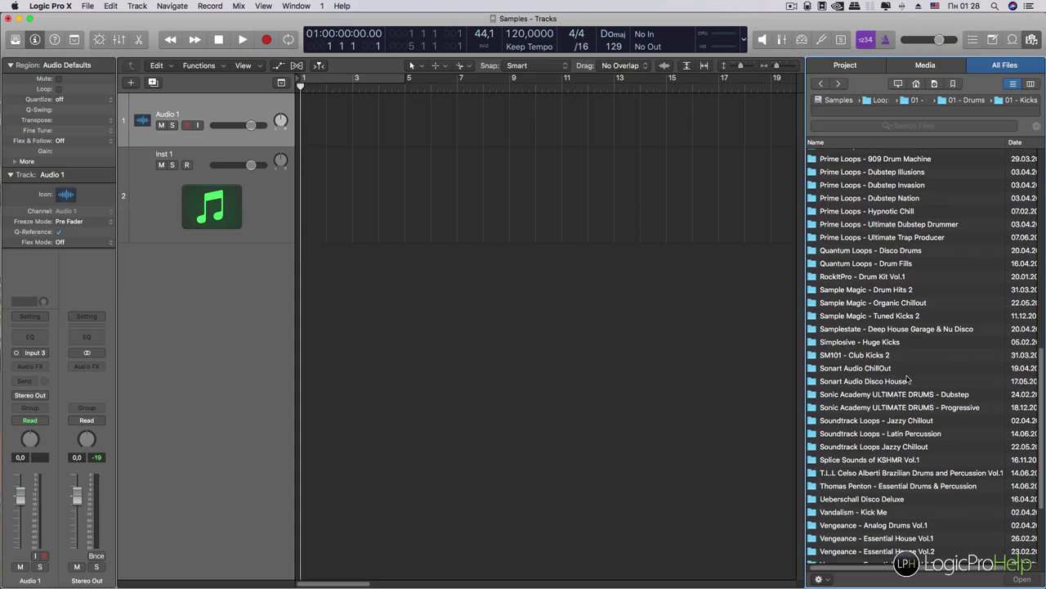
scroll(910, 425, down, 5)
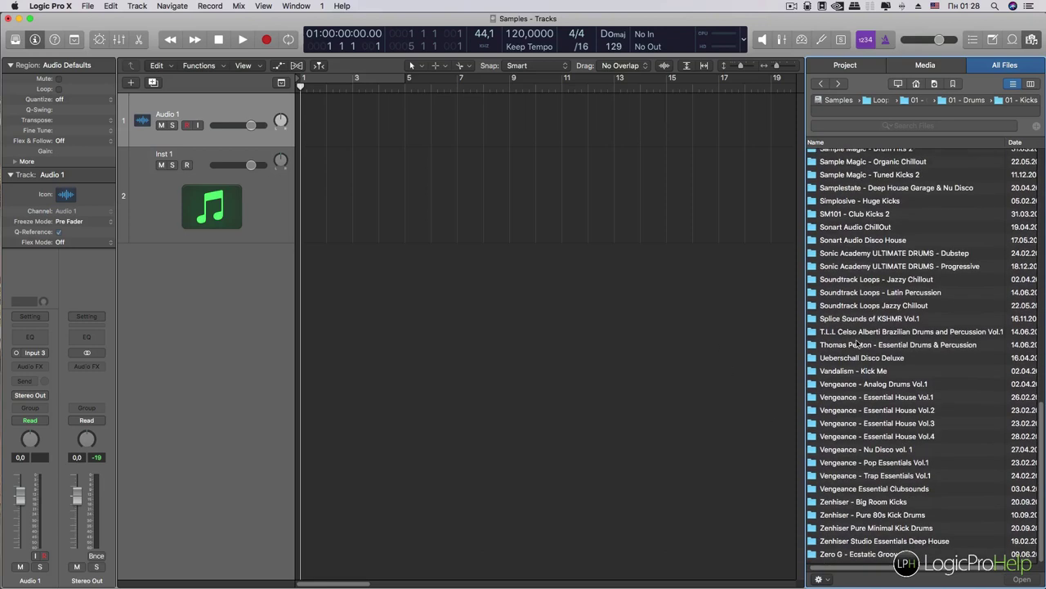
scroll(914, 427, up, 20)
scroll(914, 426, down, 20)
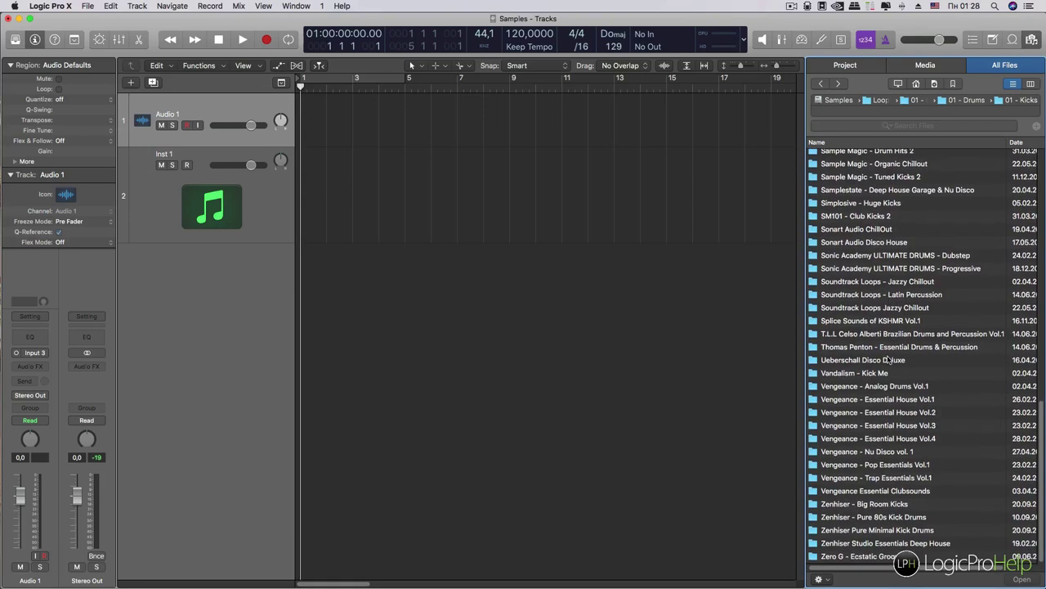
scroll(883, 370, up, 20)
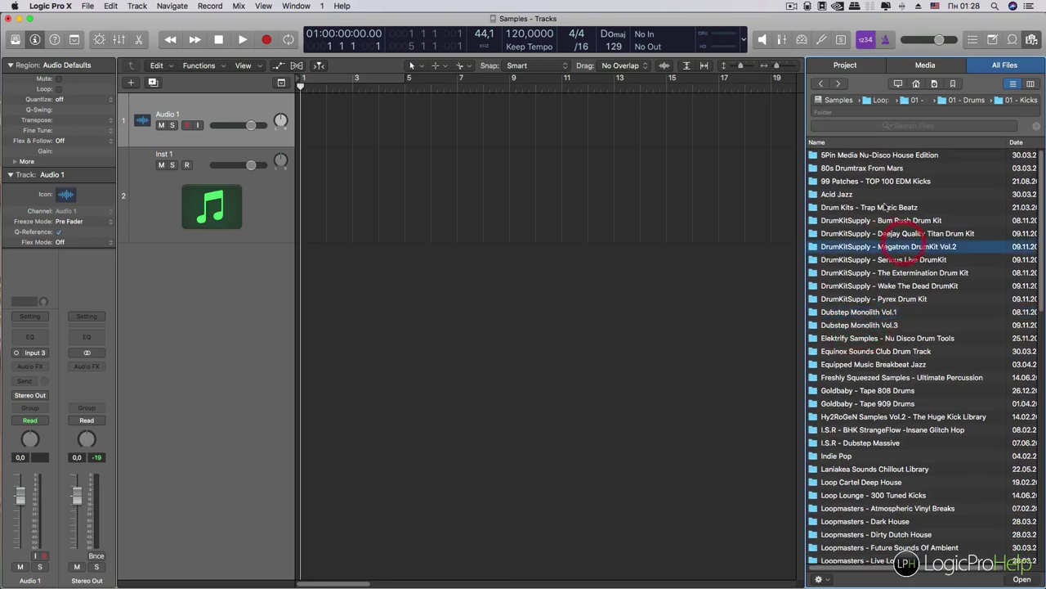
Open the Prime Loops - Hypnotic Chill kick folder and go back through the previously visited folders.
scroll(830, 385, down, 10)
scroll(829, 386, down, 2)
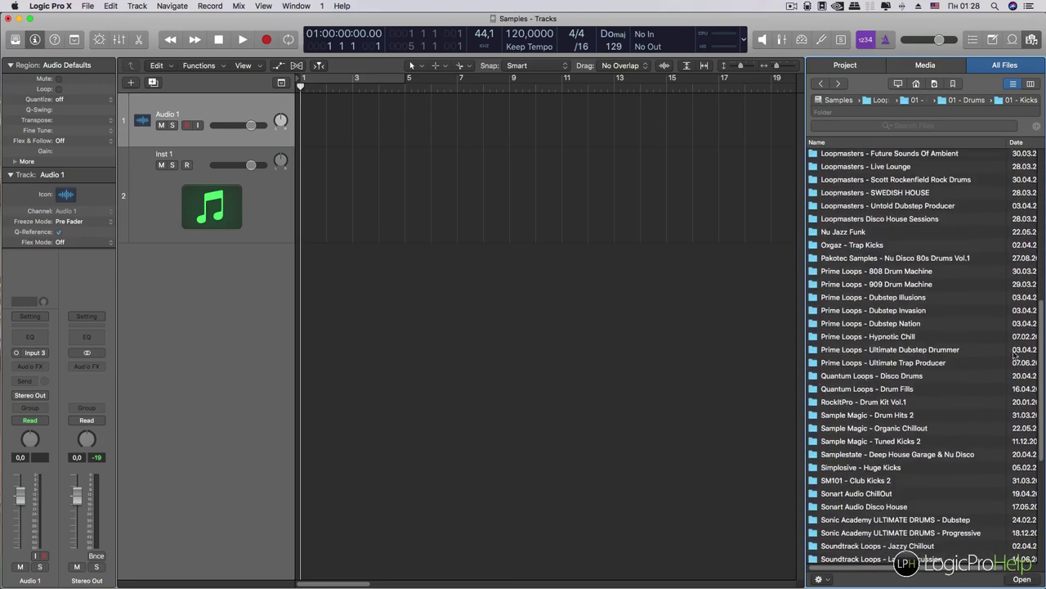
double_click(894, 337)
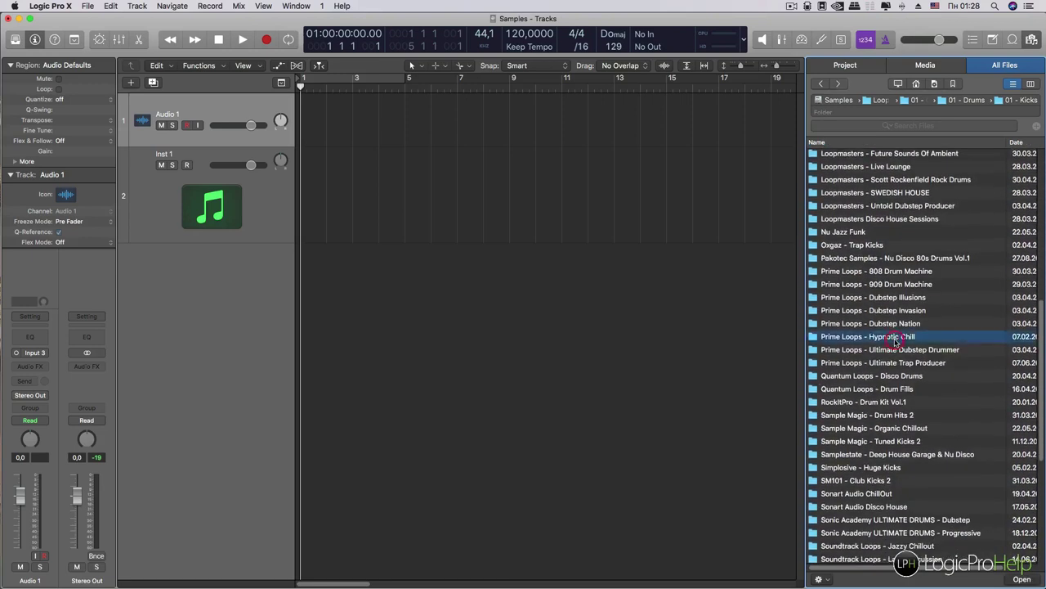
click(821, 82)
click(821, 83)
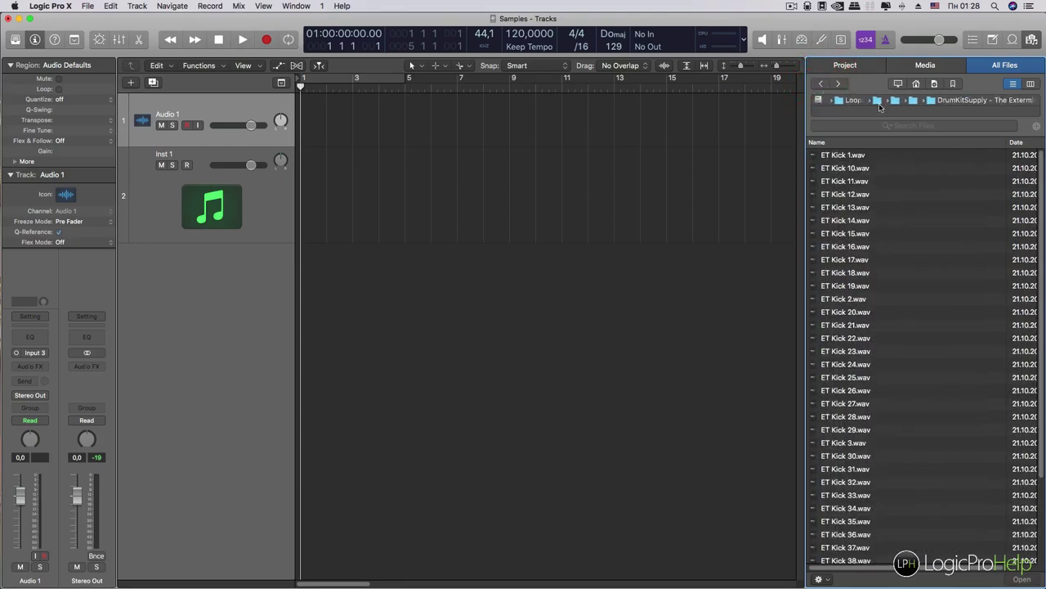
Go up the folder path to 01 - One Shots and open its 01 - Drums folder.
click(919, 100)
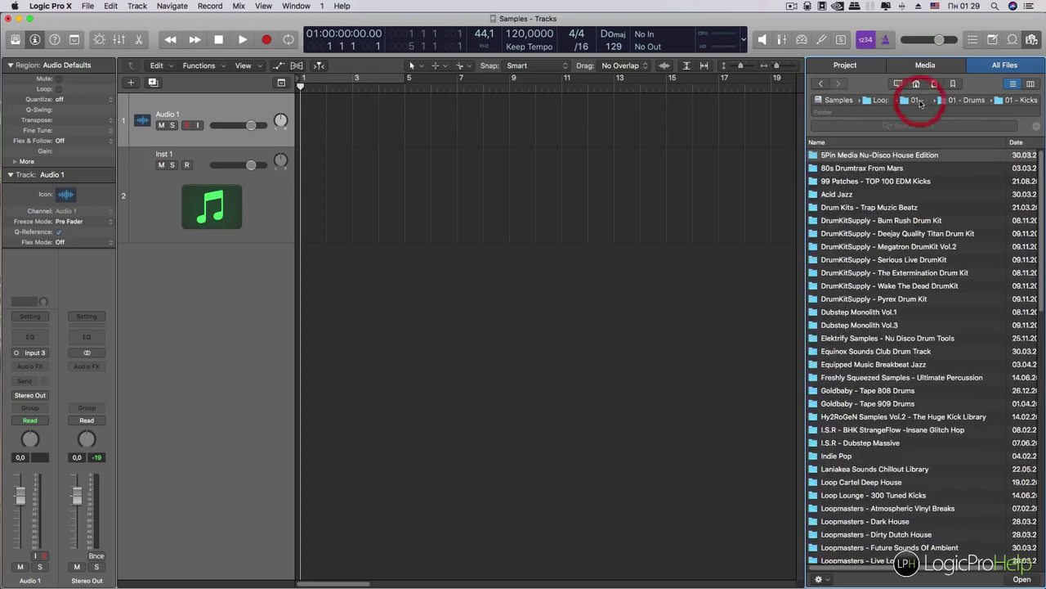
click(917, 100)
double_click(866, 154)
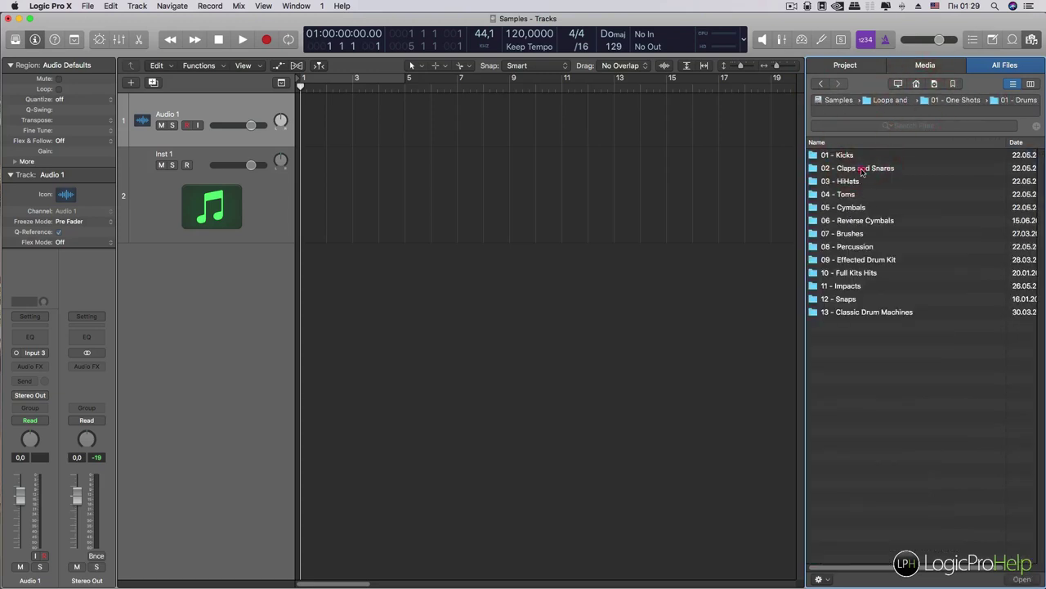
Look through the packs in the 02 - Claps and Snares folder and return to 01 - Drums.
double_click(861, 169)
scroll(864, 261, down, 15)
scroll(864, 263, up, 15)
click(822, 84)
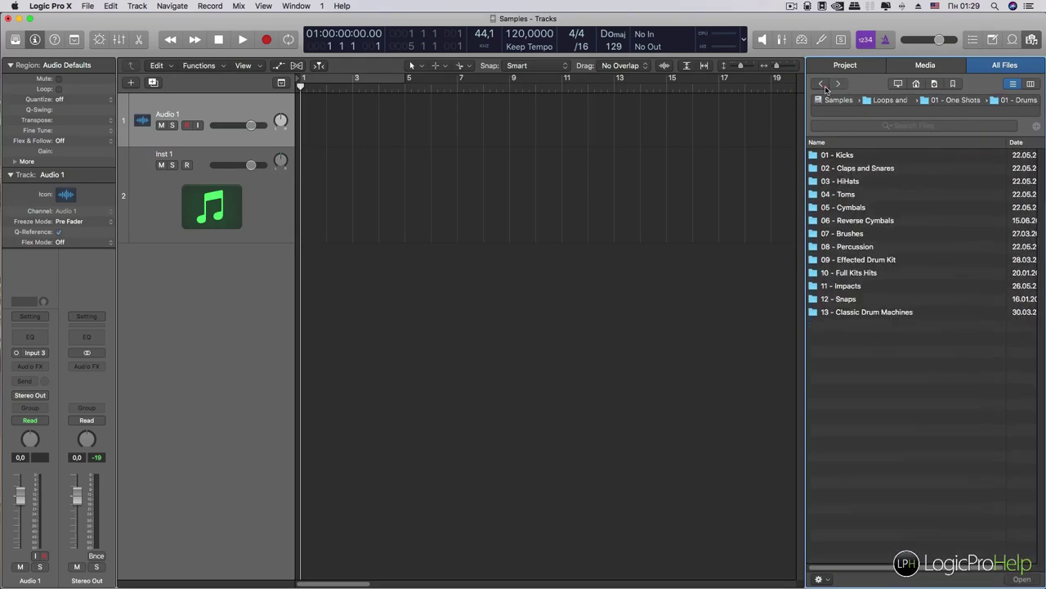
Look through the packs in the 05 - Cymbals folder and return to 01 - Drums.
double_click(856, 207)
scroll(859, 245, down, 10)
scroll(859, 245, up, 10)
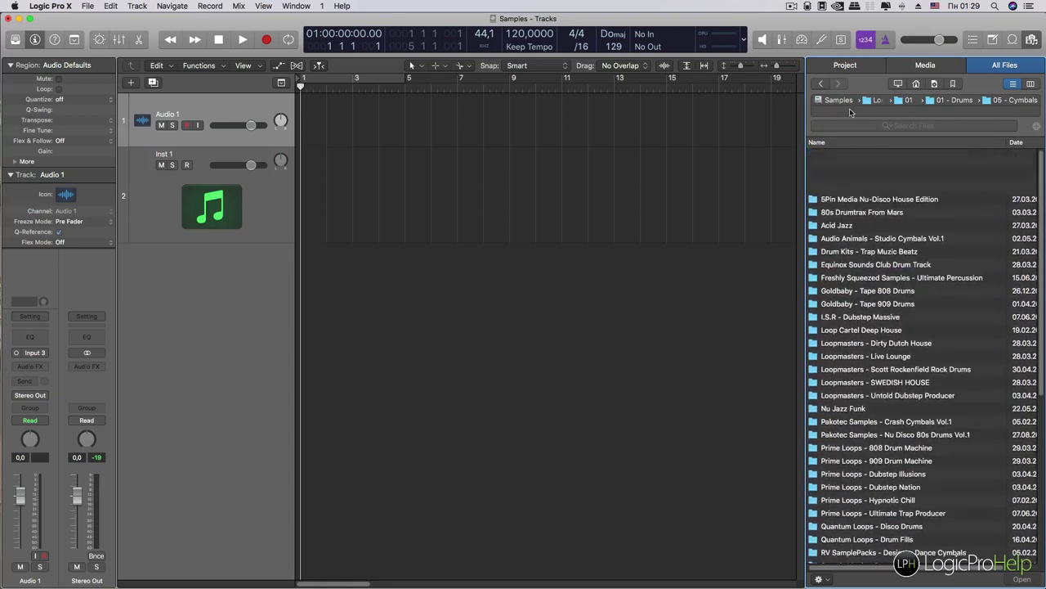
click(821, 84)
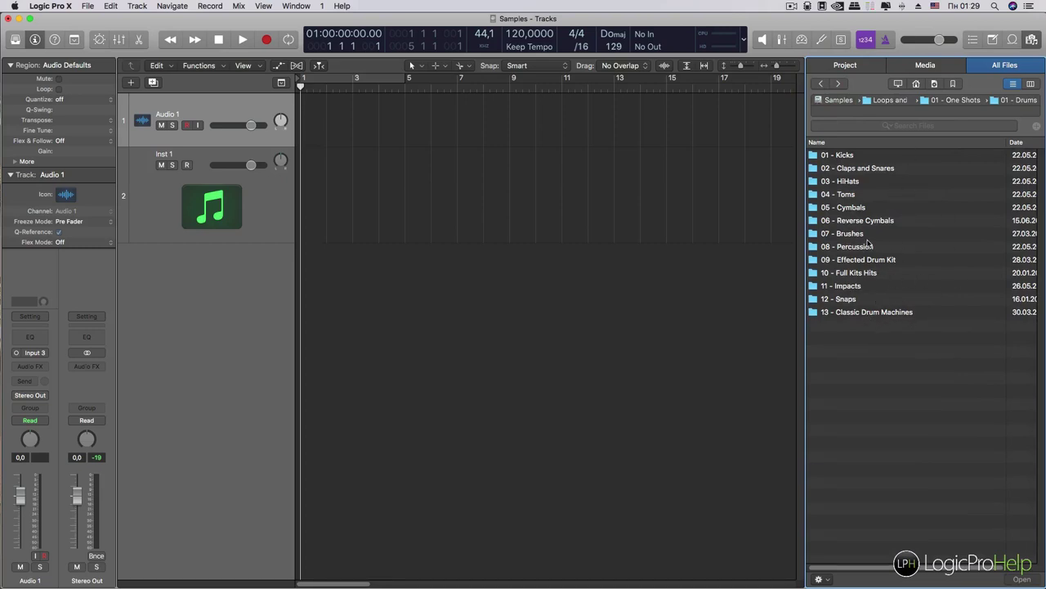
Select the 05 - Cymbals, 04 - Toms, 03 - HiHats and 02 - Claps and Snares folders one after another.
click(877, 207)
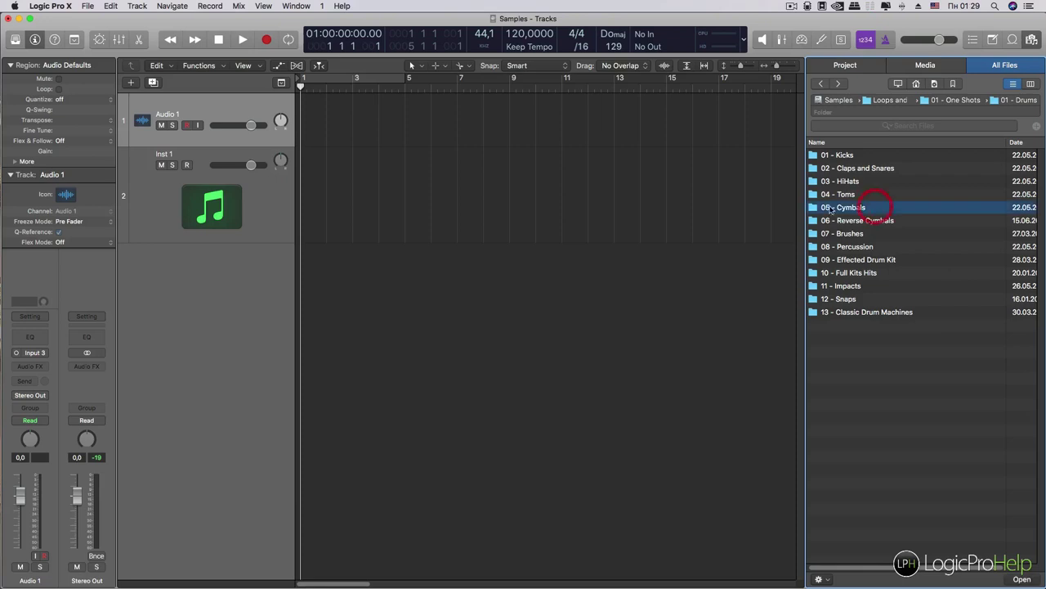
click(855, 194)
click(843, 181)
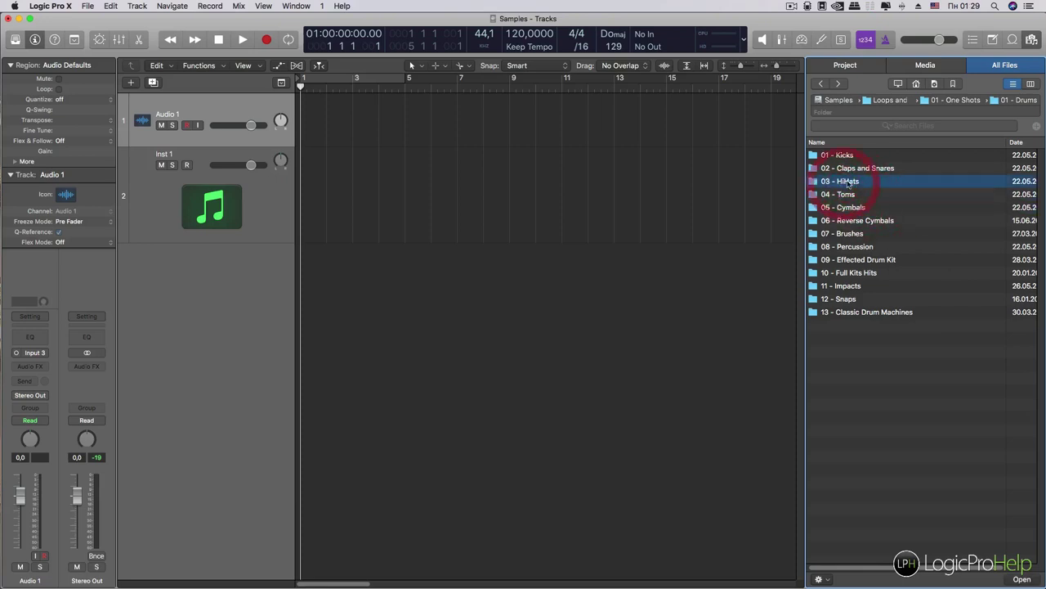
click(859, 170)
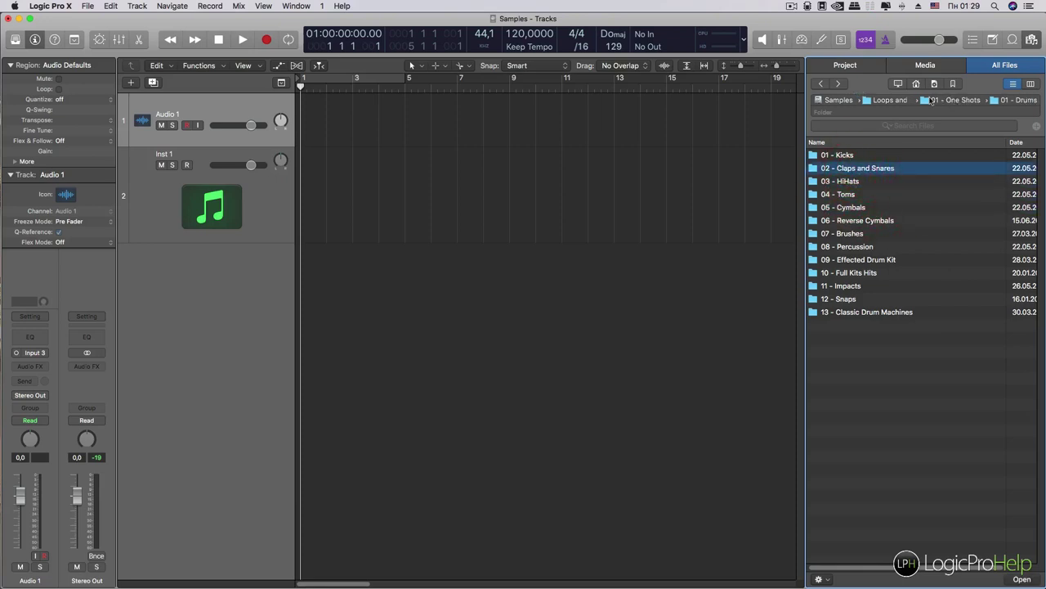
Open the 02 - Loops folder in Loops and Samples and select Bass, Brass and Complete Music Loops in turn.
click(904, 100)
double_click(857, 169)
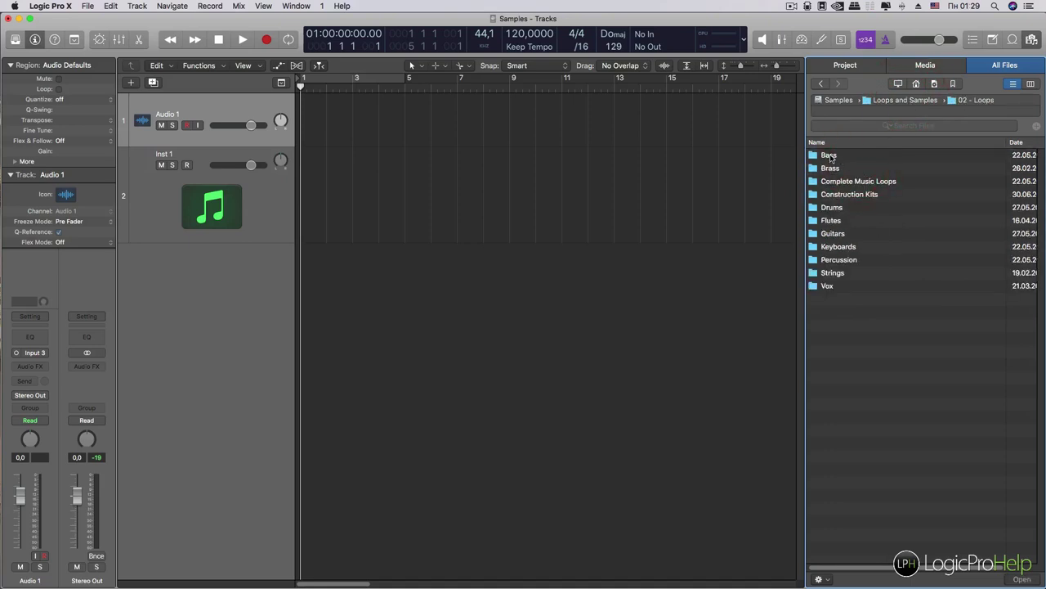
click(829, 154)
click(831, 167)
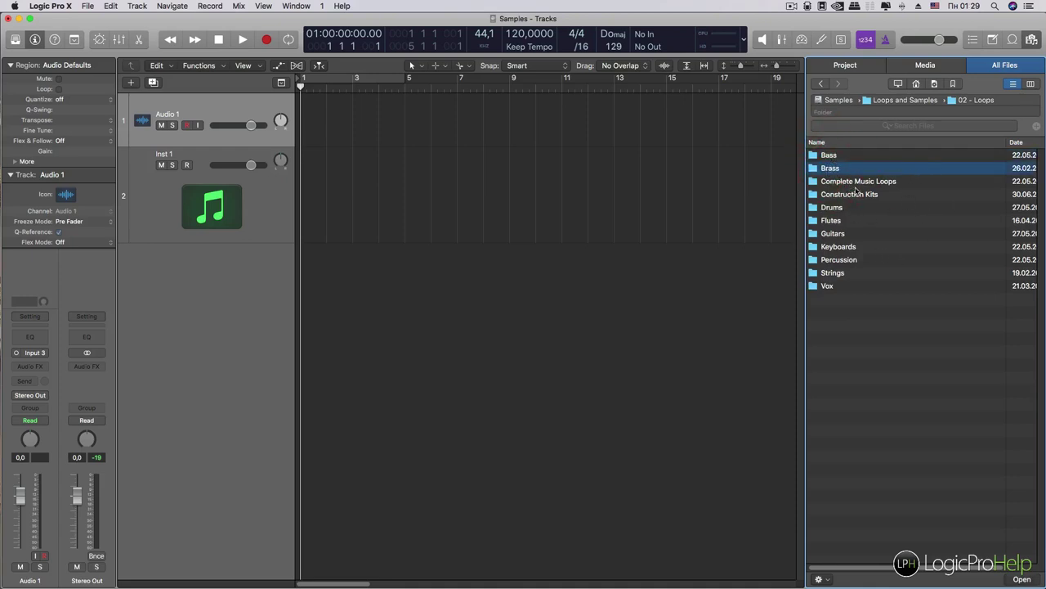
click(872, 181)
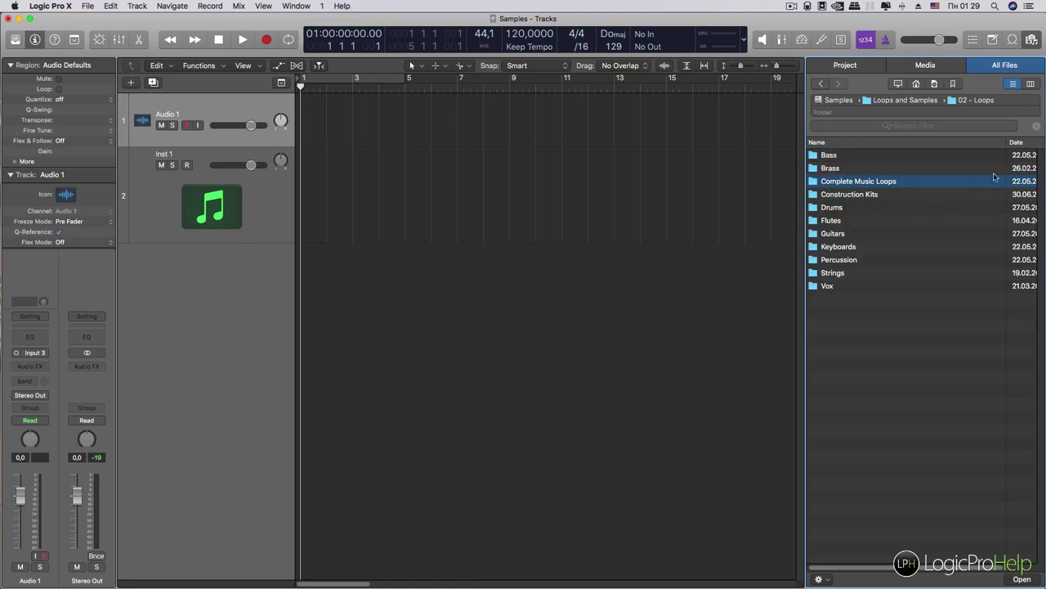
Browse the Construction Kits folder and open Big Fish Audio - Jazz Quartet down to 052 Cmin and its 01 52 Cmin subfolder.
click(842, 197)
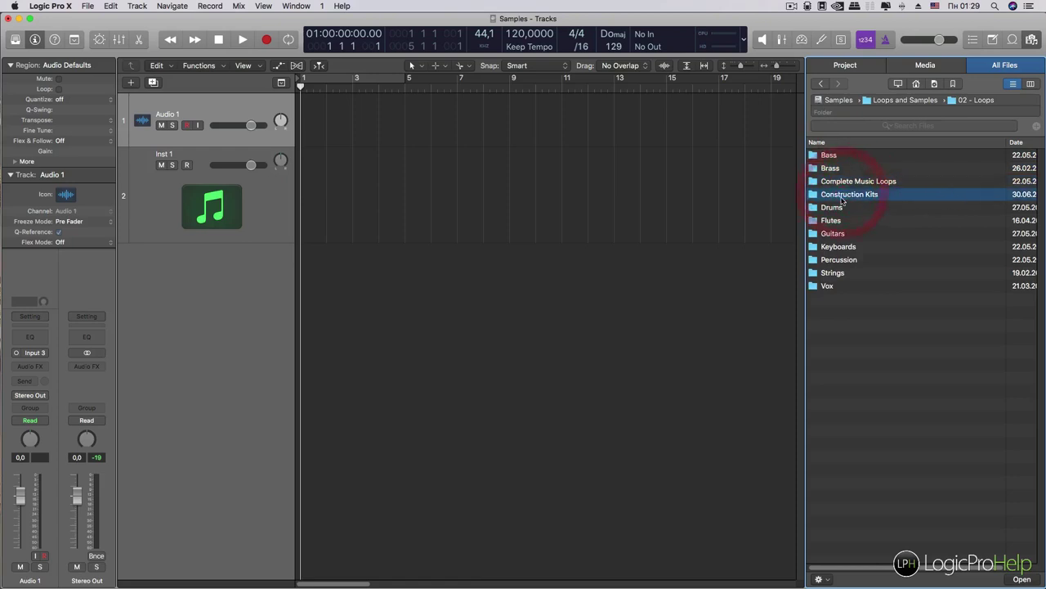
double_click(842, 196)
scroll(859, 217, down, 10)
scroll(859, 216, up, 5)
scroll(850, 192, down, 1)
double_click(846, 181)
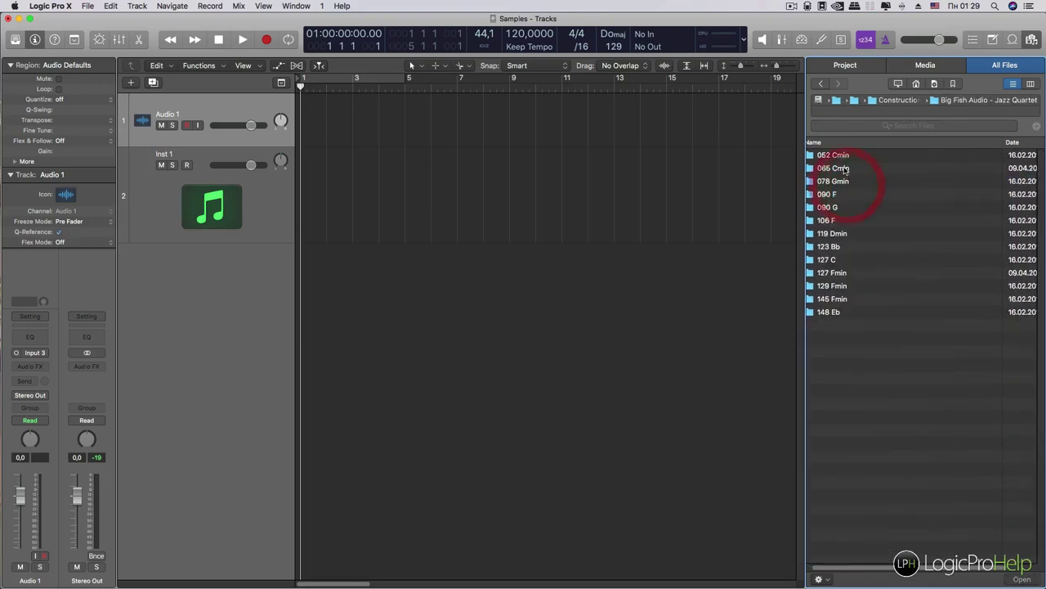
double_click(844, 155)
double_click(845, 155)
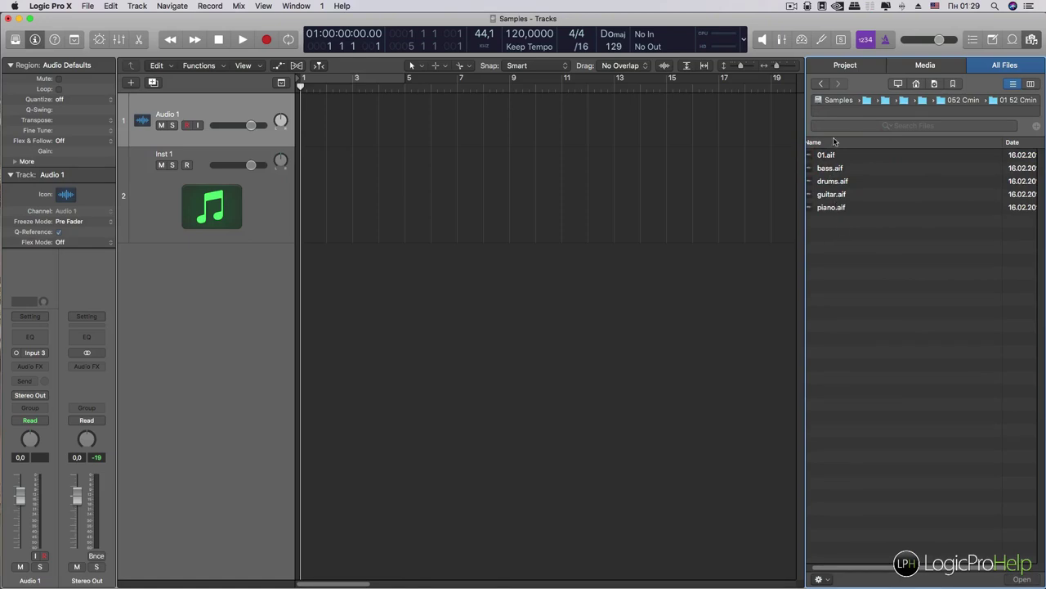
Go back up from the 01 52 Cmin folder through Construction Kits to 02 - Loops.
click(824, 84)
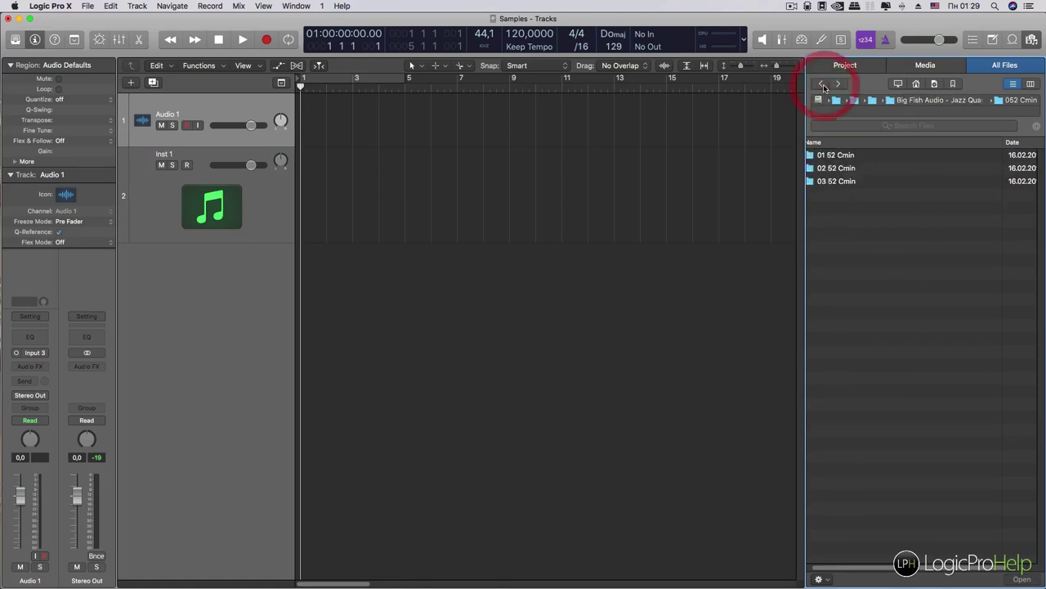
click(823, 84)
click(823, 84)
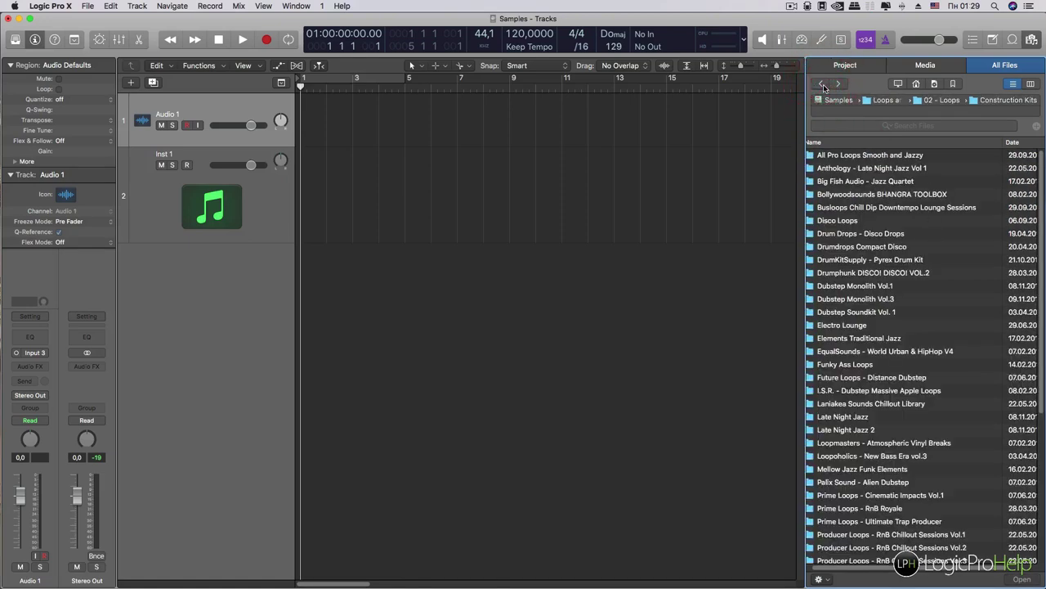
click(823, 84)
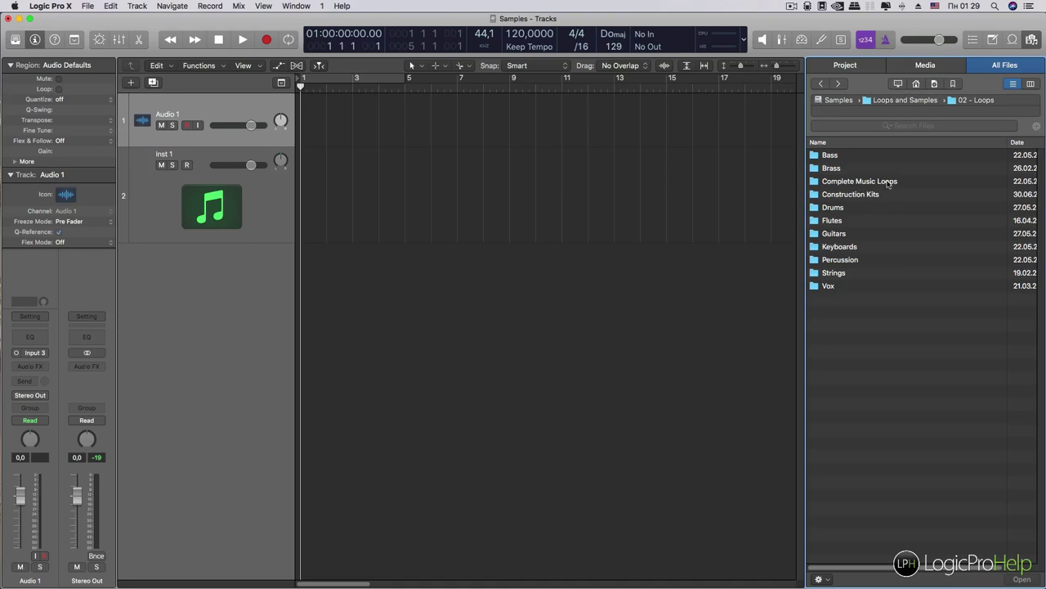
Open the VEH1 House Beats 128 BPM folder of Vengeance - Essential House Vol.1 in the Drums loops.
double_click(833, 209)
scroll(844, 194, down, 15)
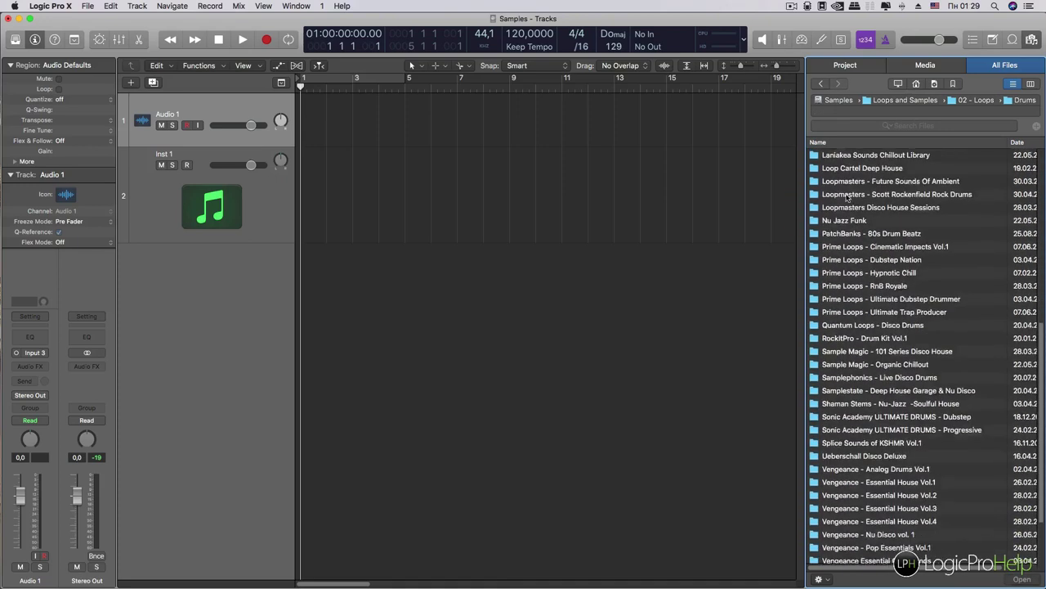
double_click(886, 400)
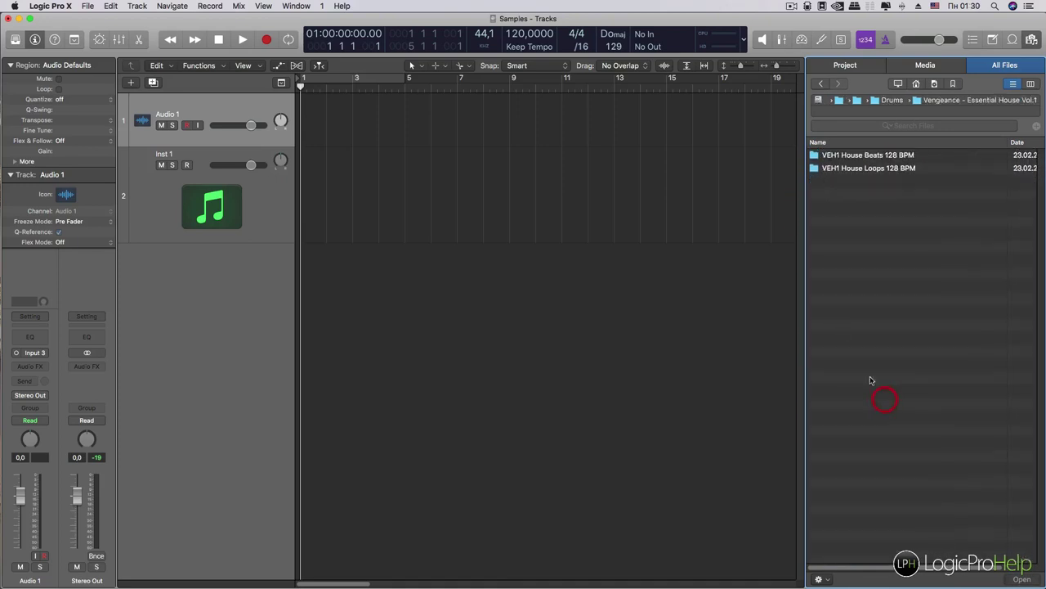
double_click(886, 157)
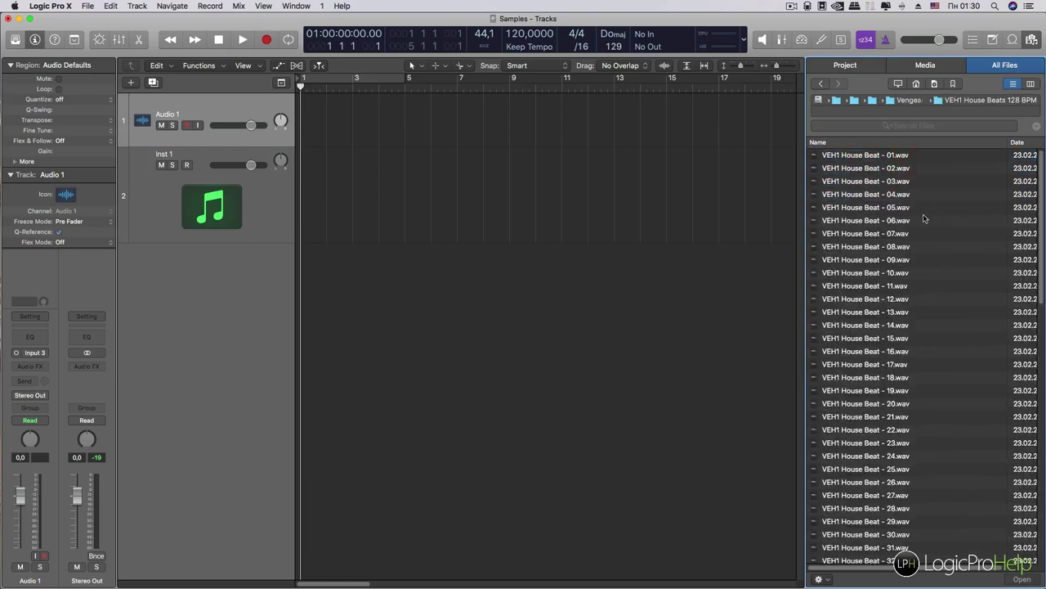
Audition VEH1 House Beat - 18.wav and VEH1 House Beat - 17.wav, and stop the preview.
click(848, 377)
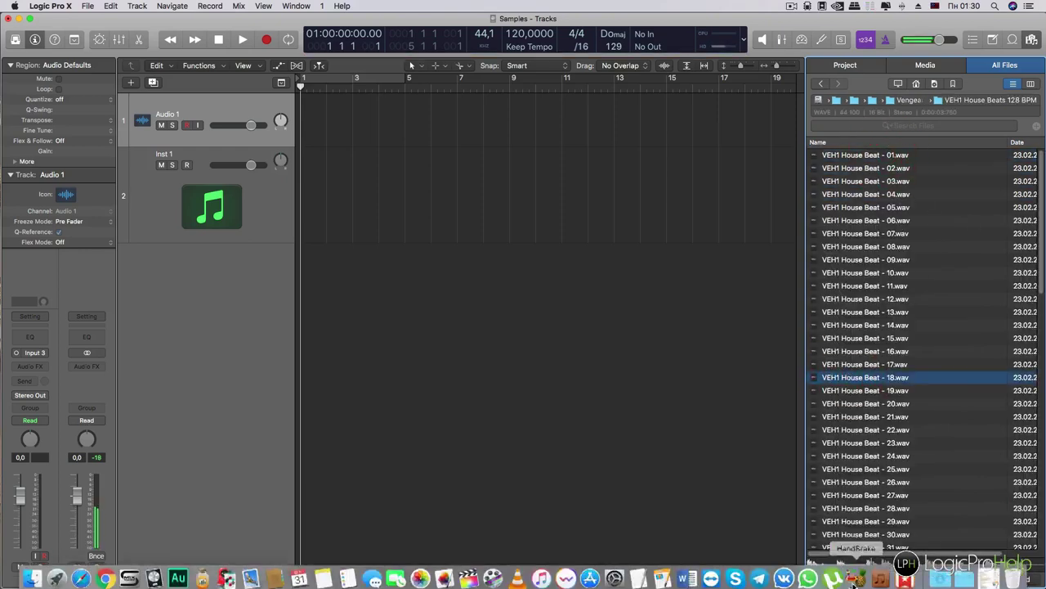
click(871, 365)
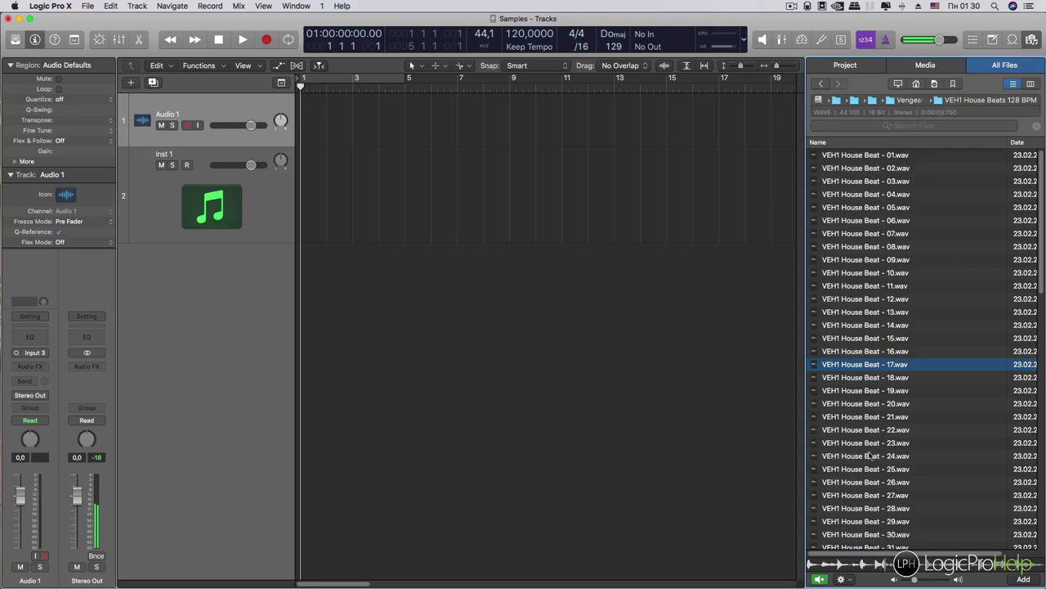
click(821, 580)
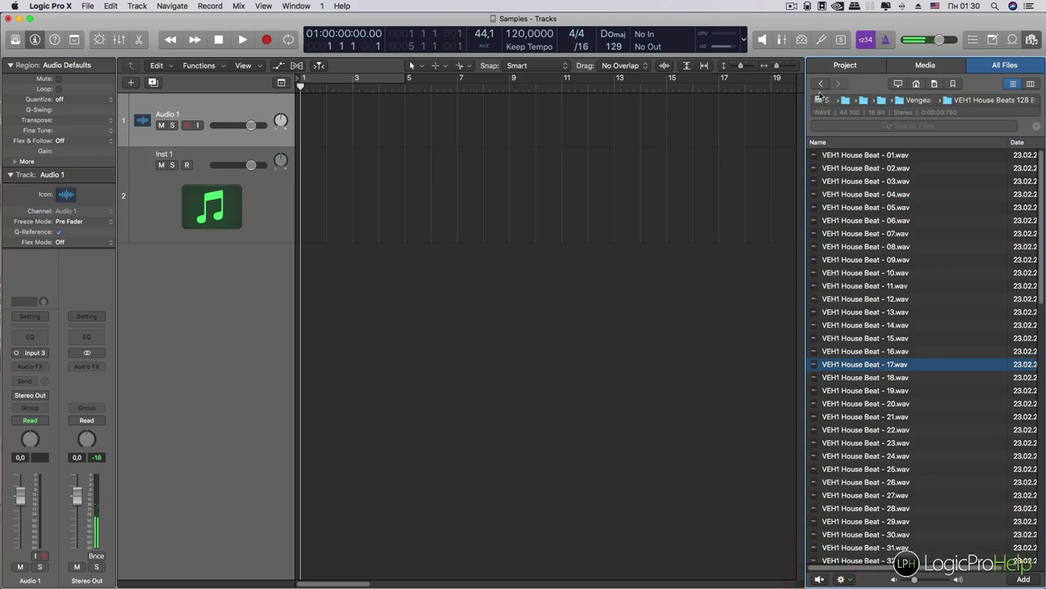
Go back up from the VEH1 House Beats 128 BPM folder to 02 - Loops.
click(823, 84)
click(824, 85)
click(822, 84)
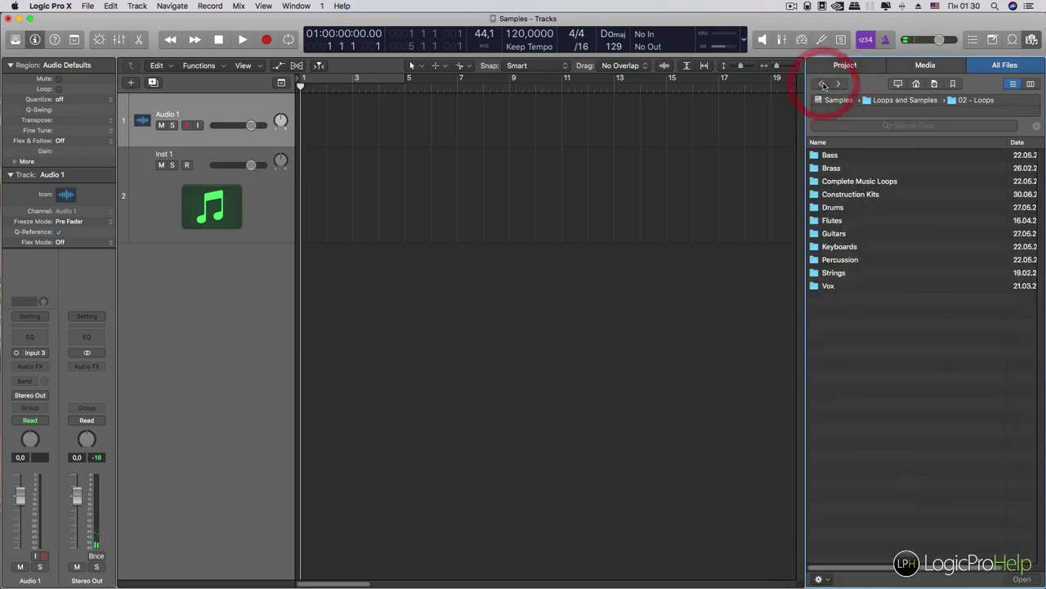
Look into the Vox folder and return through 02 - Loops to Loops and Samples.
double_click(835, 286)
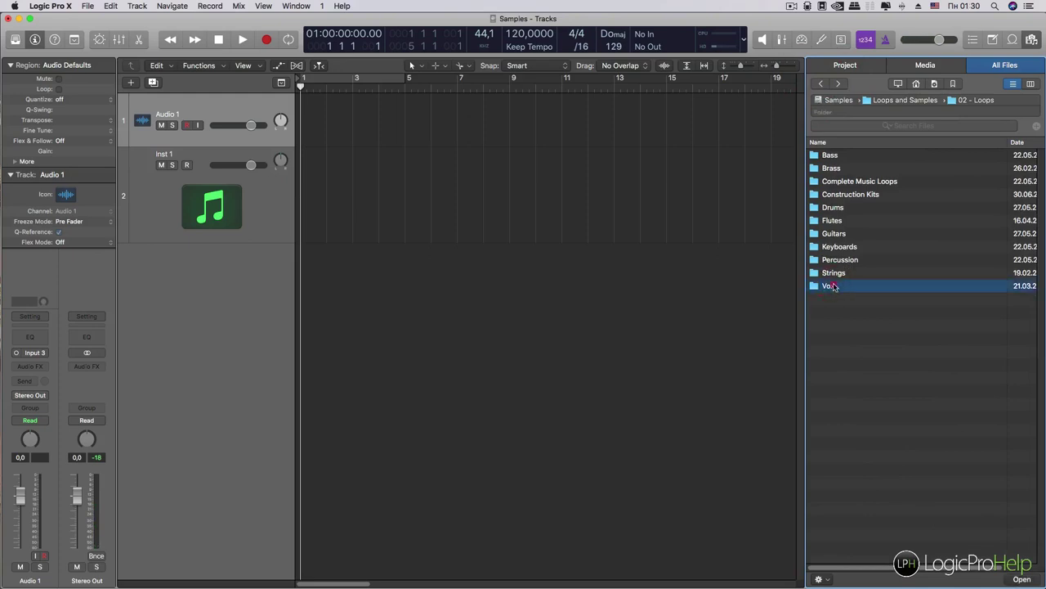
click(822, 83)
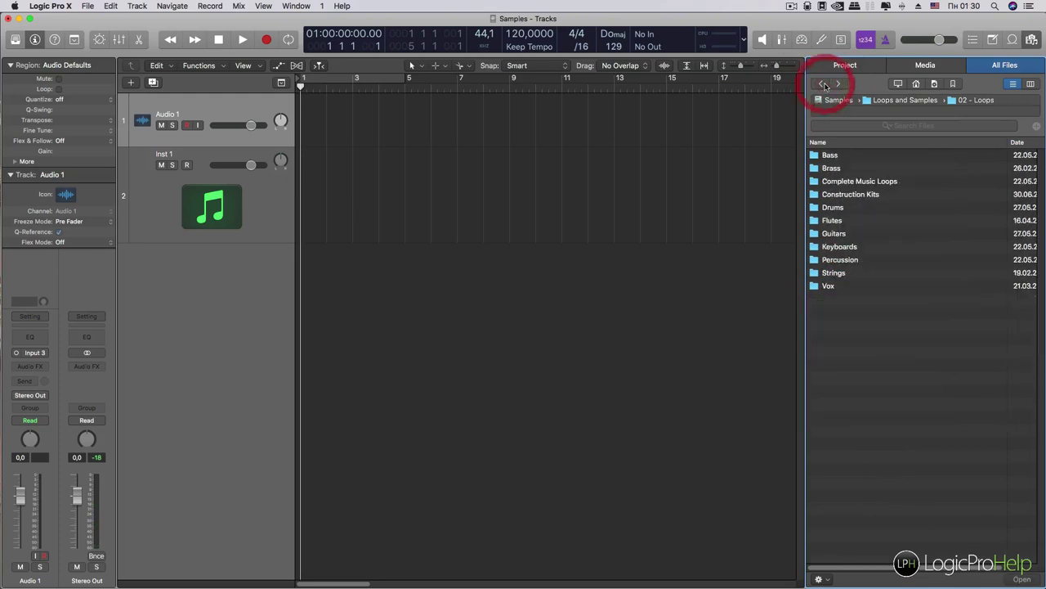
click(822, 84)
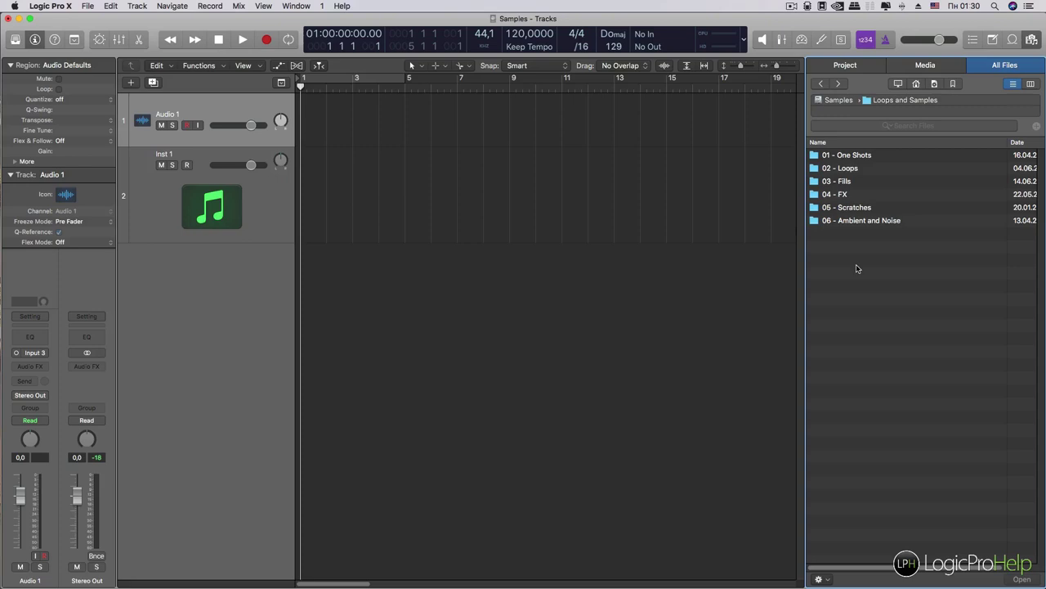
Look through the packs in the Percussion folder of 02 - Loops and return to 02 - Loops.
click(844, 195)
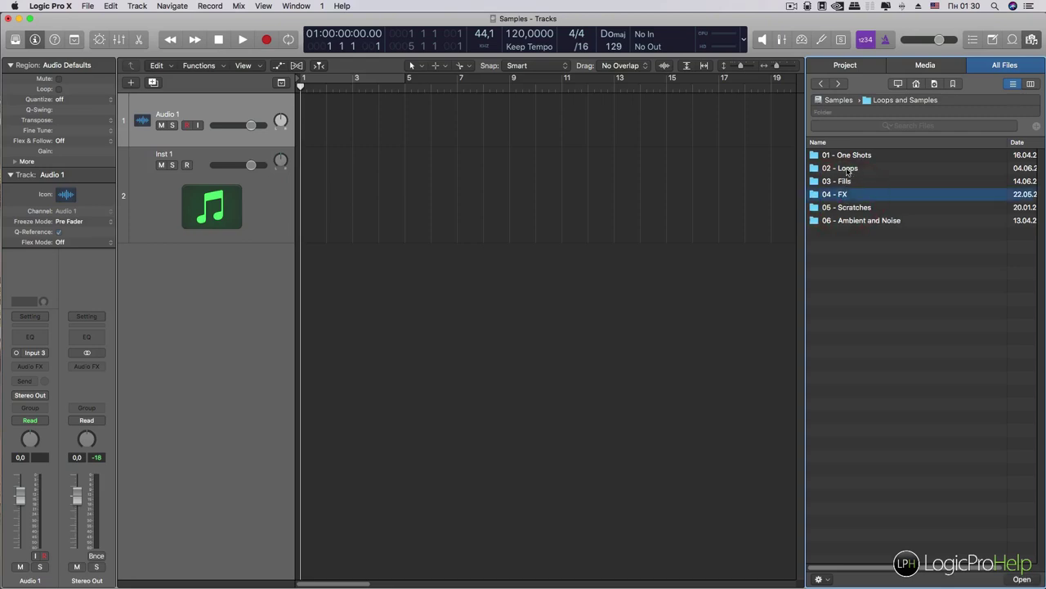
double_click(851, 173)
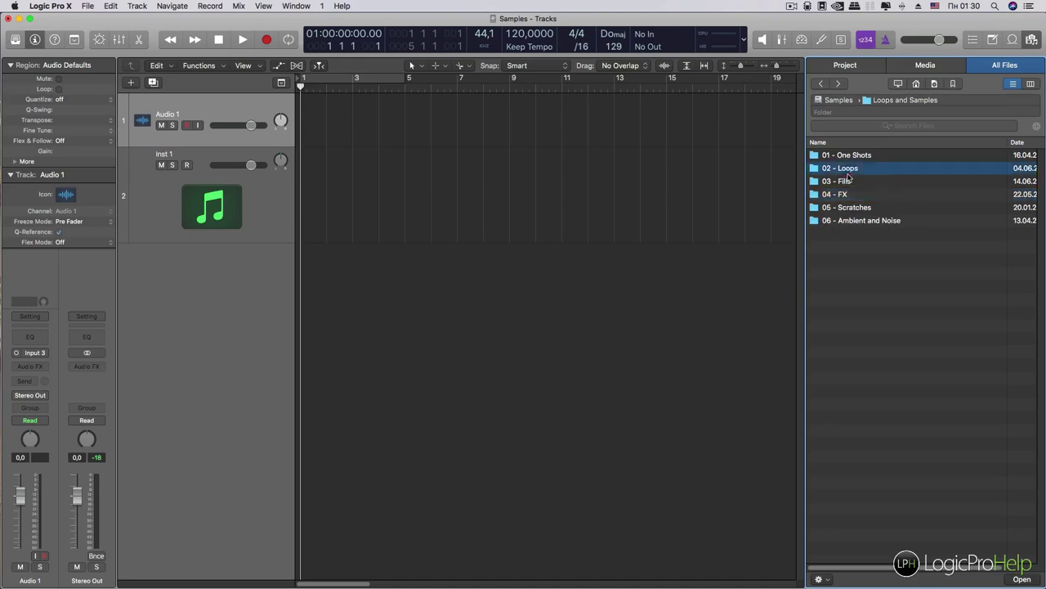
double_click(841, 260)
scroll(957, 330, down, 5)
scroll(957, 329, up, 4)
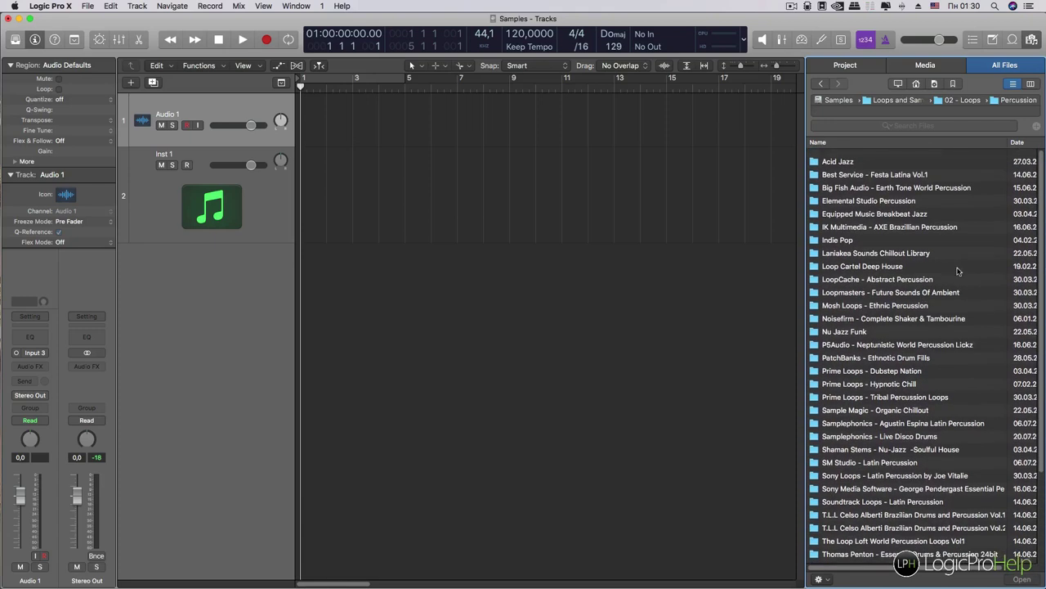
scroll(850, 261, down, 4)
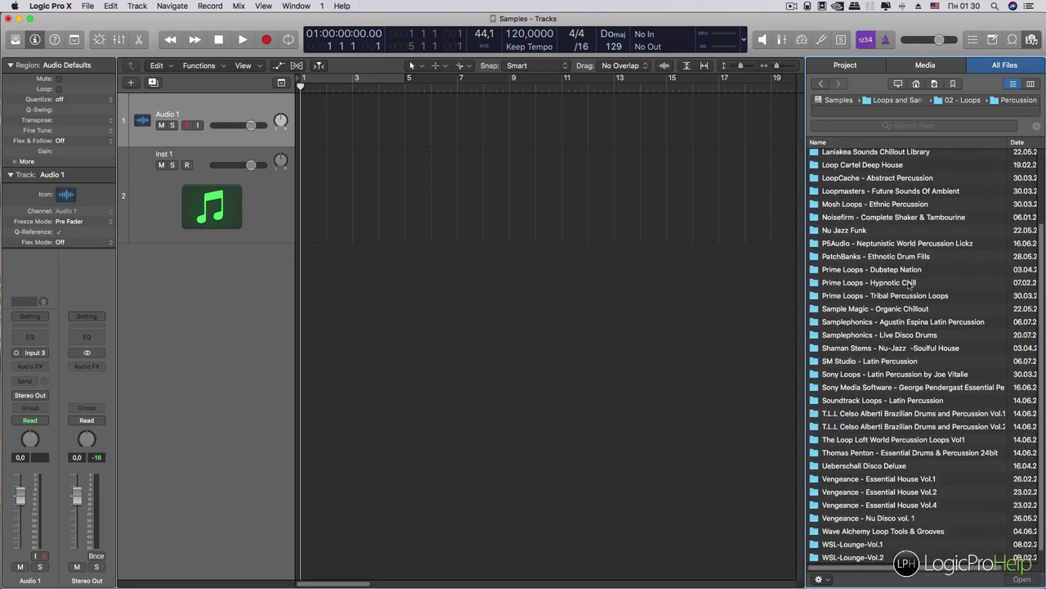
click(821, 83)
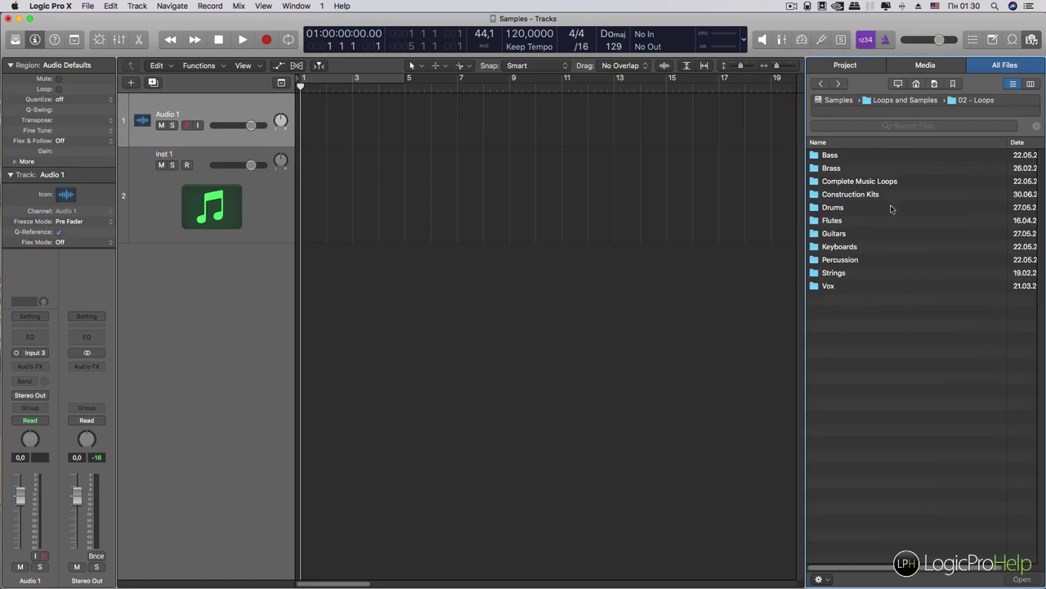
Look into the 04 - FX folder of Loops and Samples and return to Loops and Samples.
click(893, 100)
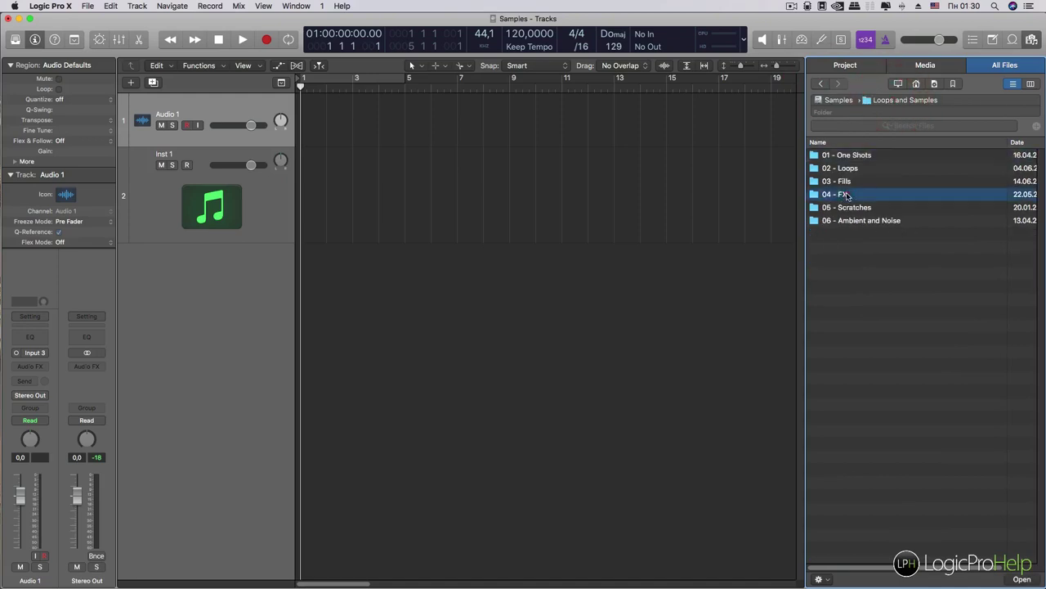
double_click(851, 196)
click(821, 83)
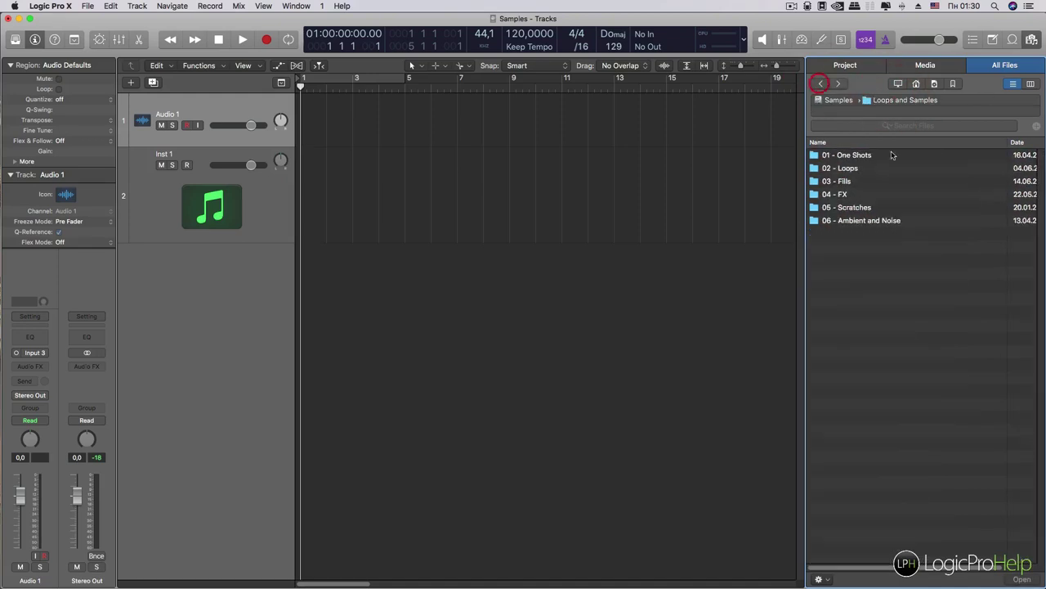
Open the 05 - Scratches folder, select Vengeance - Essential House Vol.1 and return to Loops and Samples.
click(854, 208)
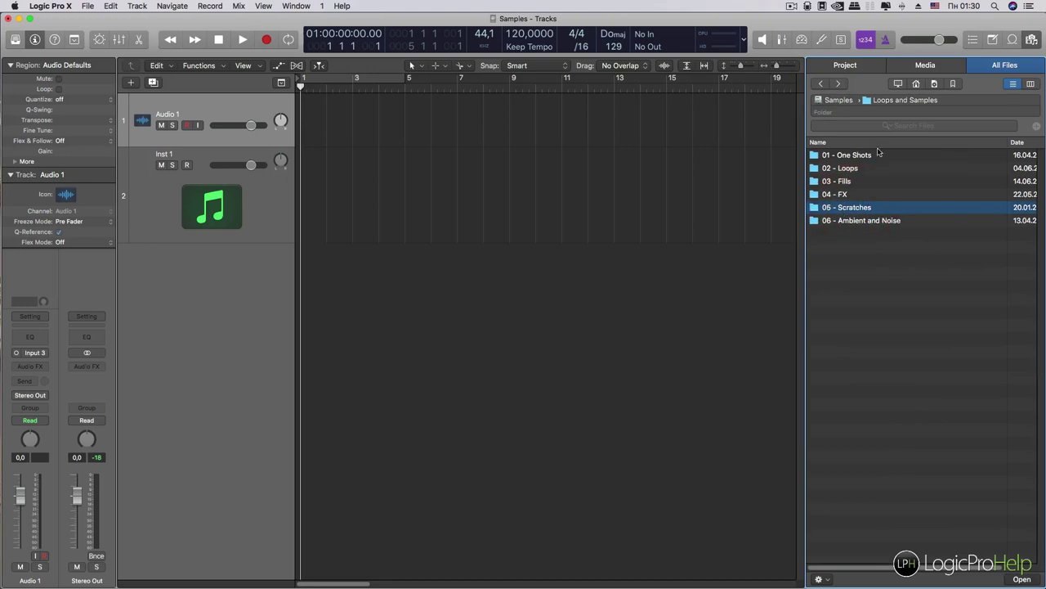
double_click(844, 207)
click(861, 212)
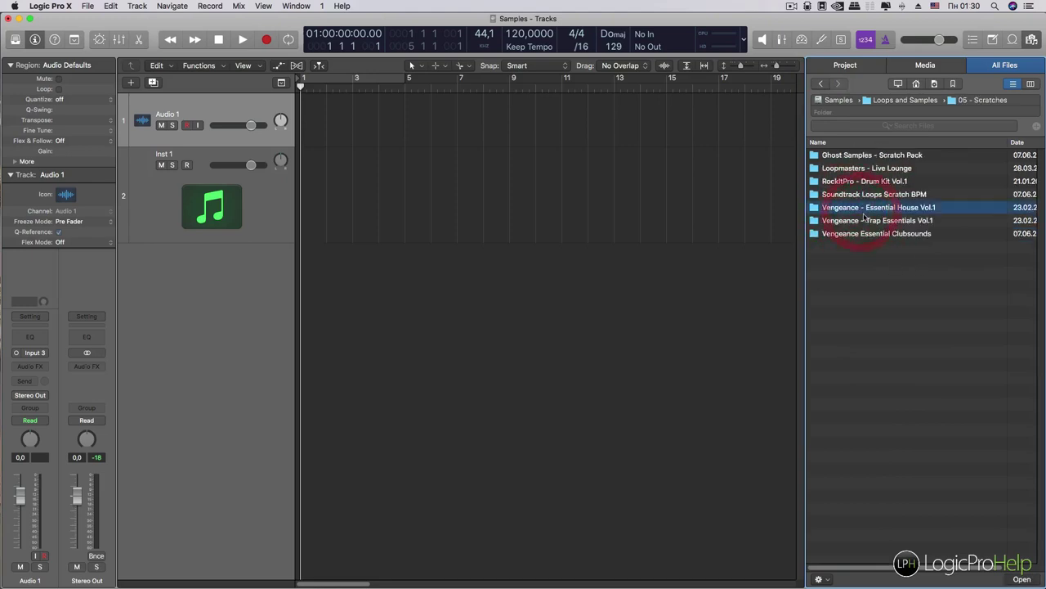
click(821, 82)
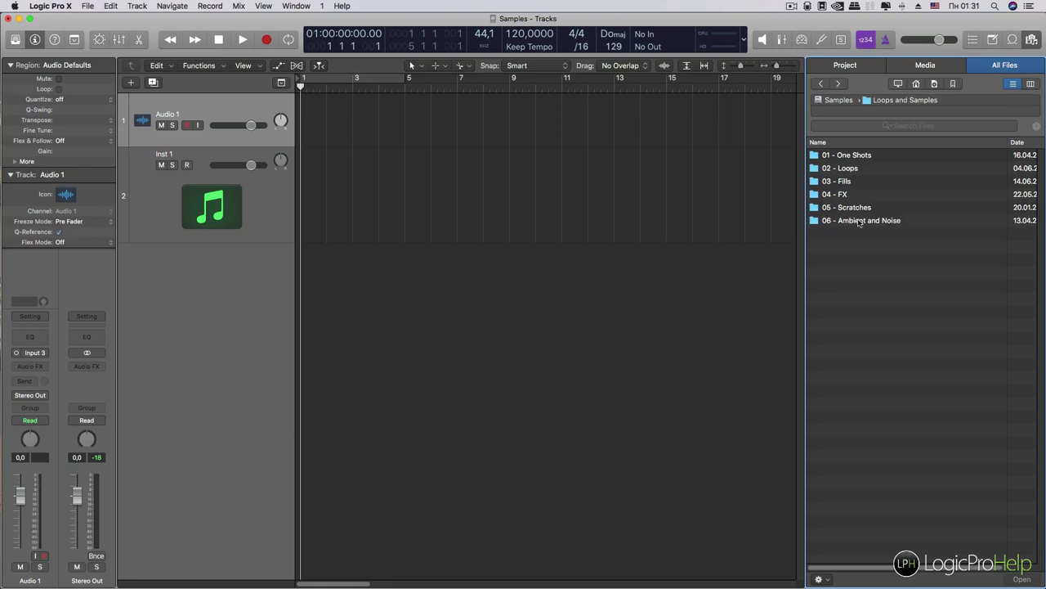
Select the 02 - Loops, 03 - Fills, 01 - One Shots, 02 - Loops and 01 - One Shots folders in turn.
click(858, 170)
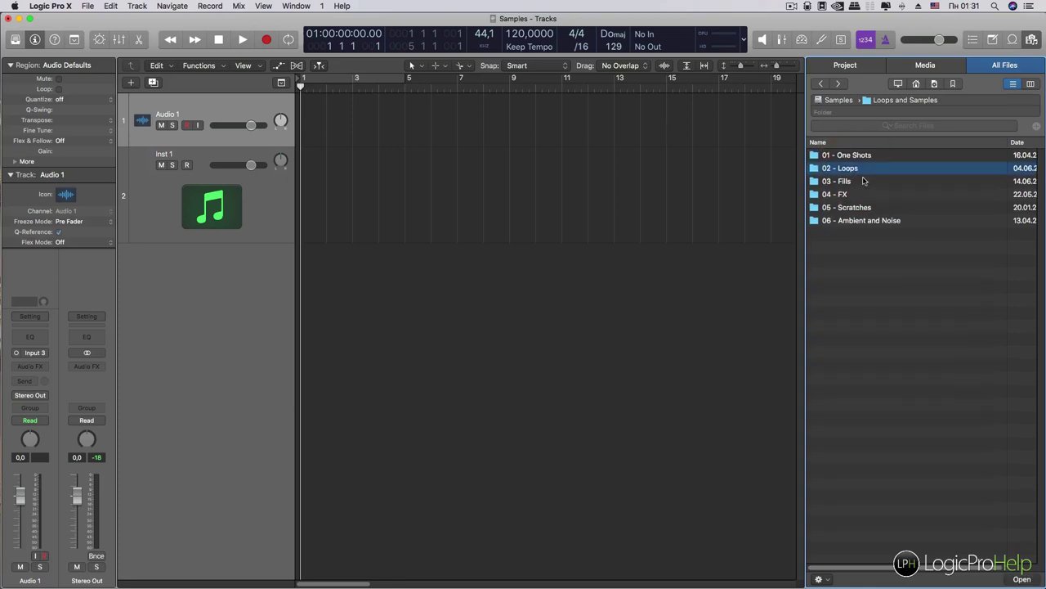
click(858, 184)
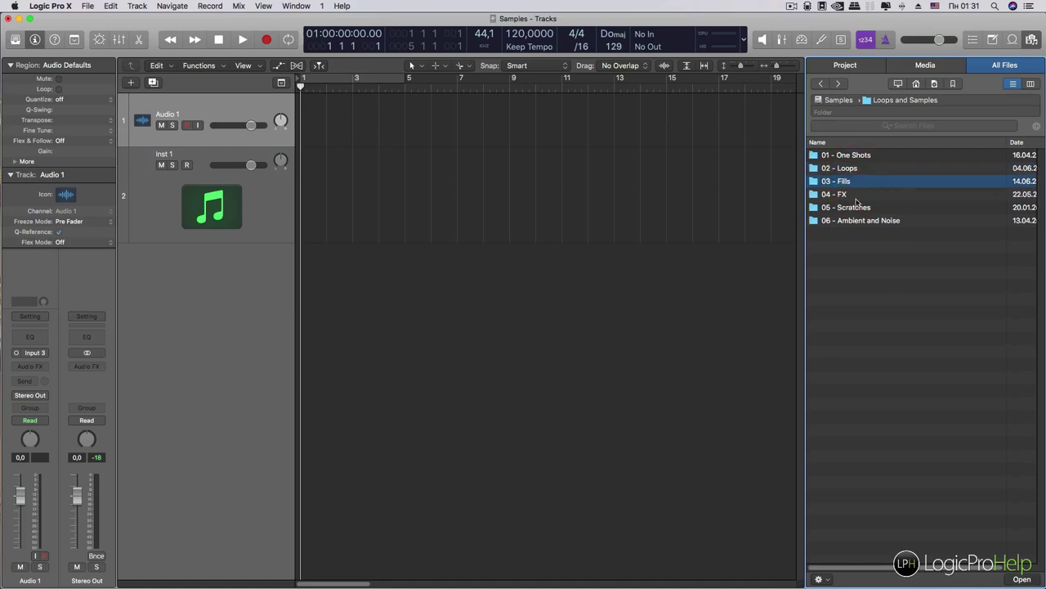
click(847, 155)
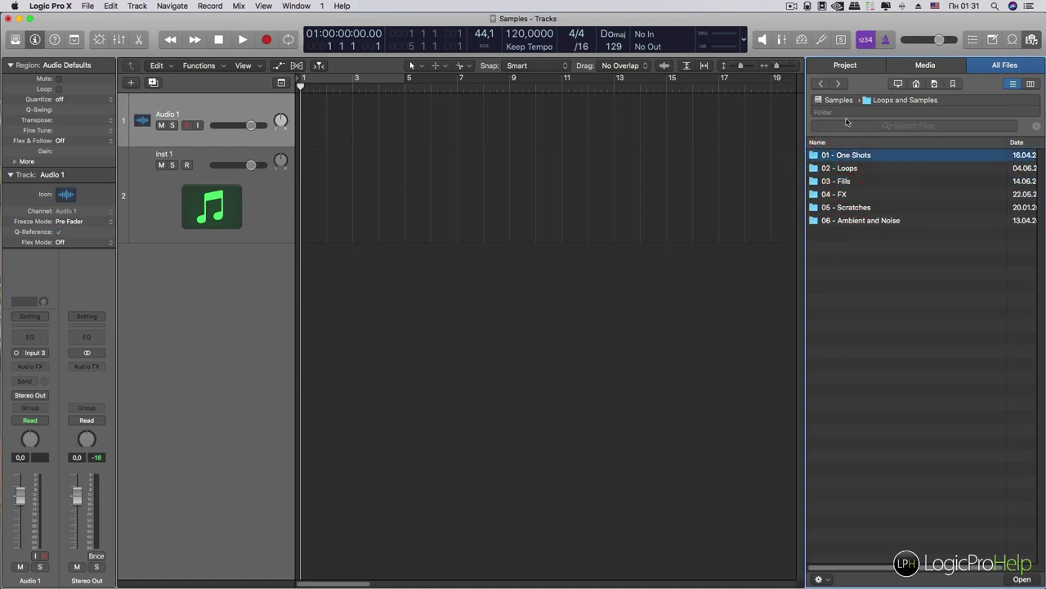
click(854, 169)
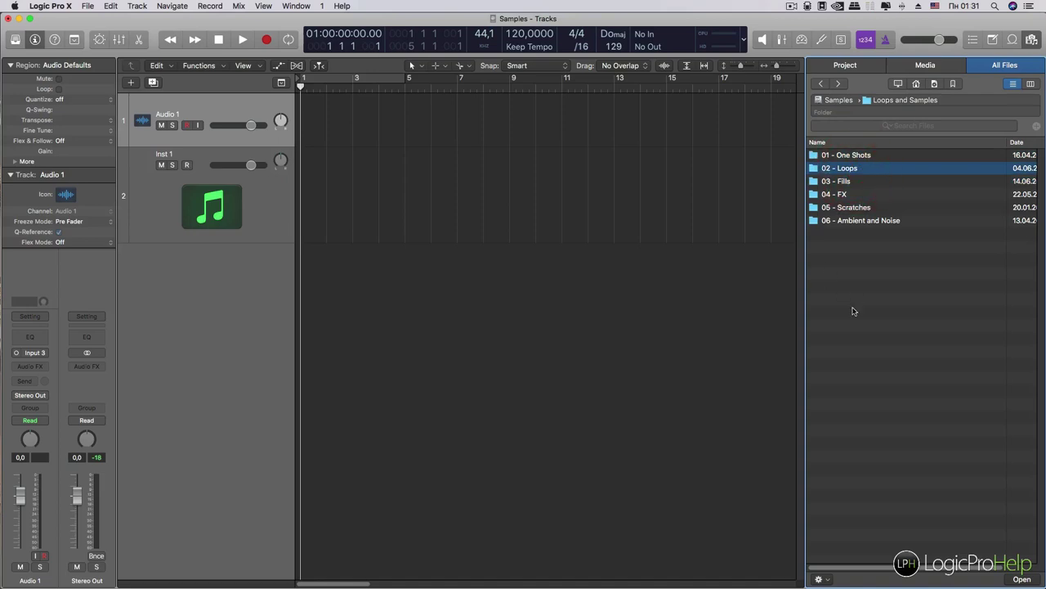
click(842, 156)
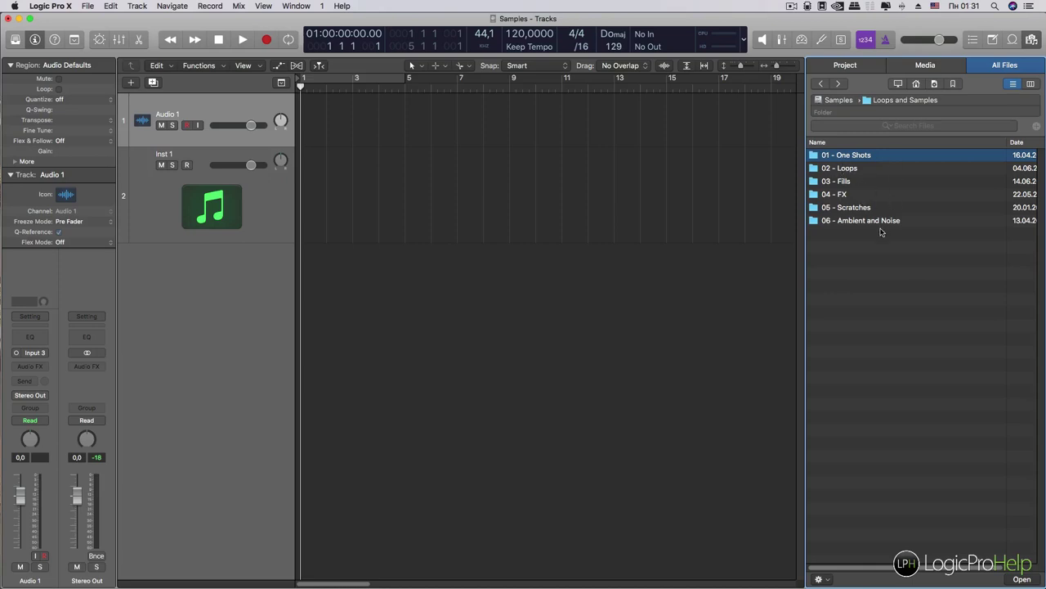
Look into the 02 - Loops folder once more, return to Loops and Samples and select 03 - Fills.
double_click(857, 169)
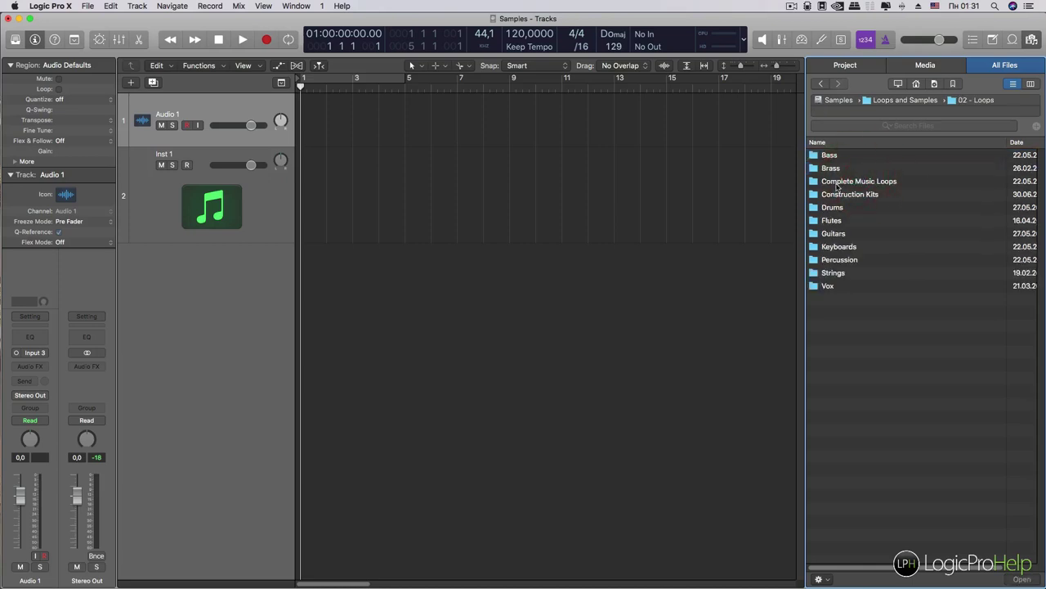
click(821, 83)
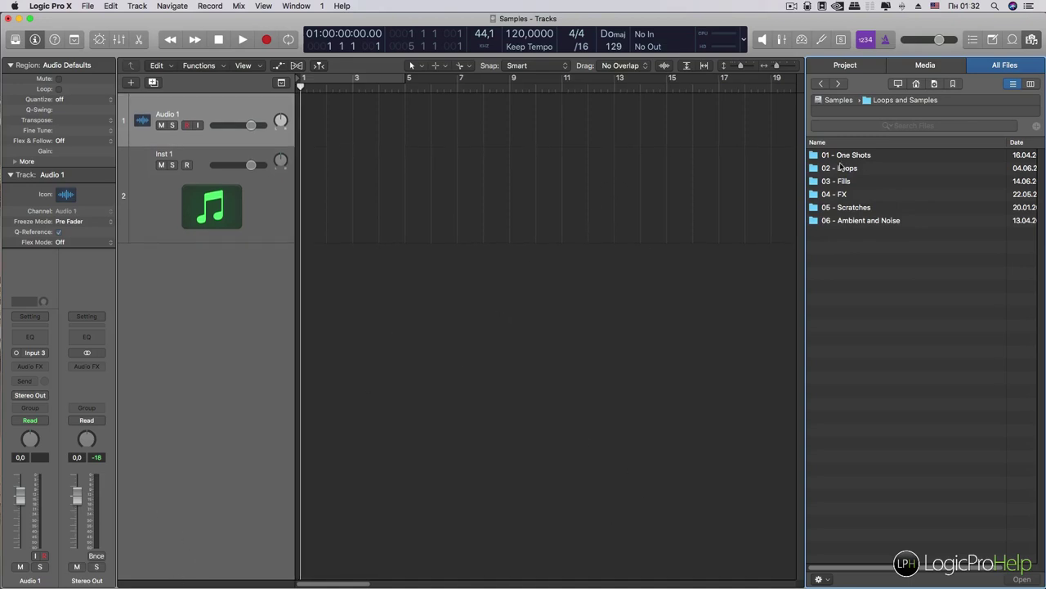
click(843, 183)
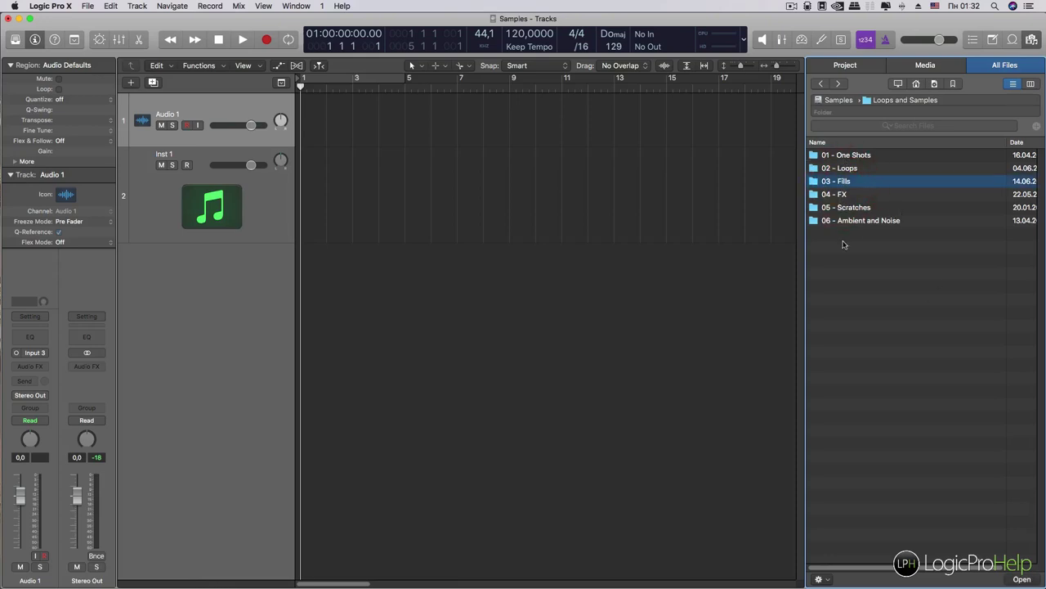